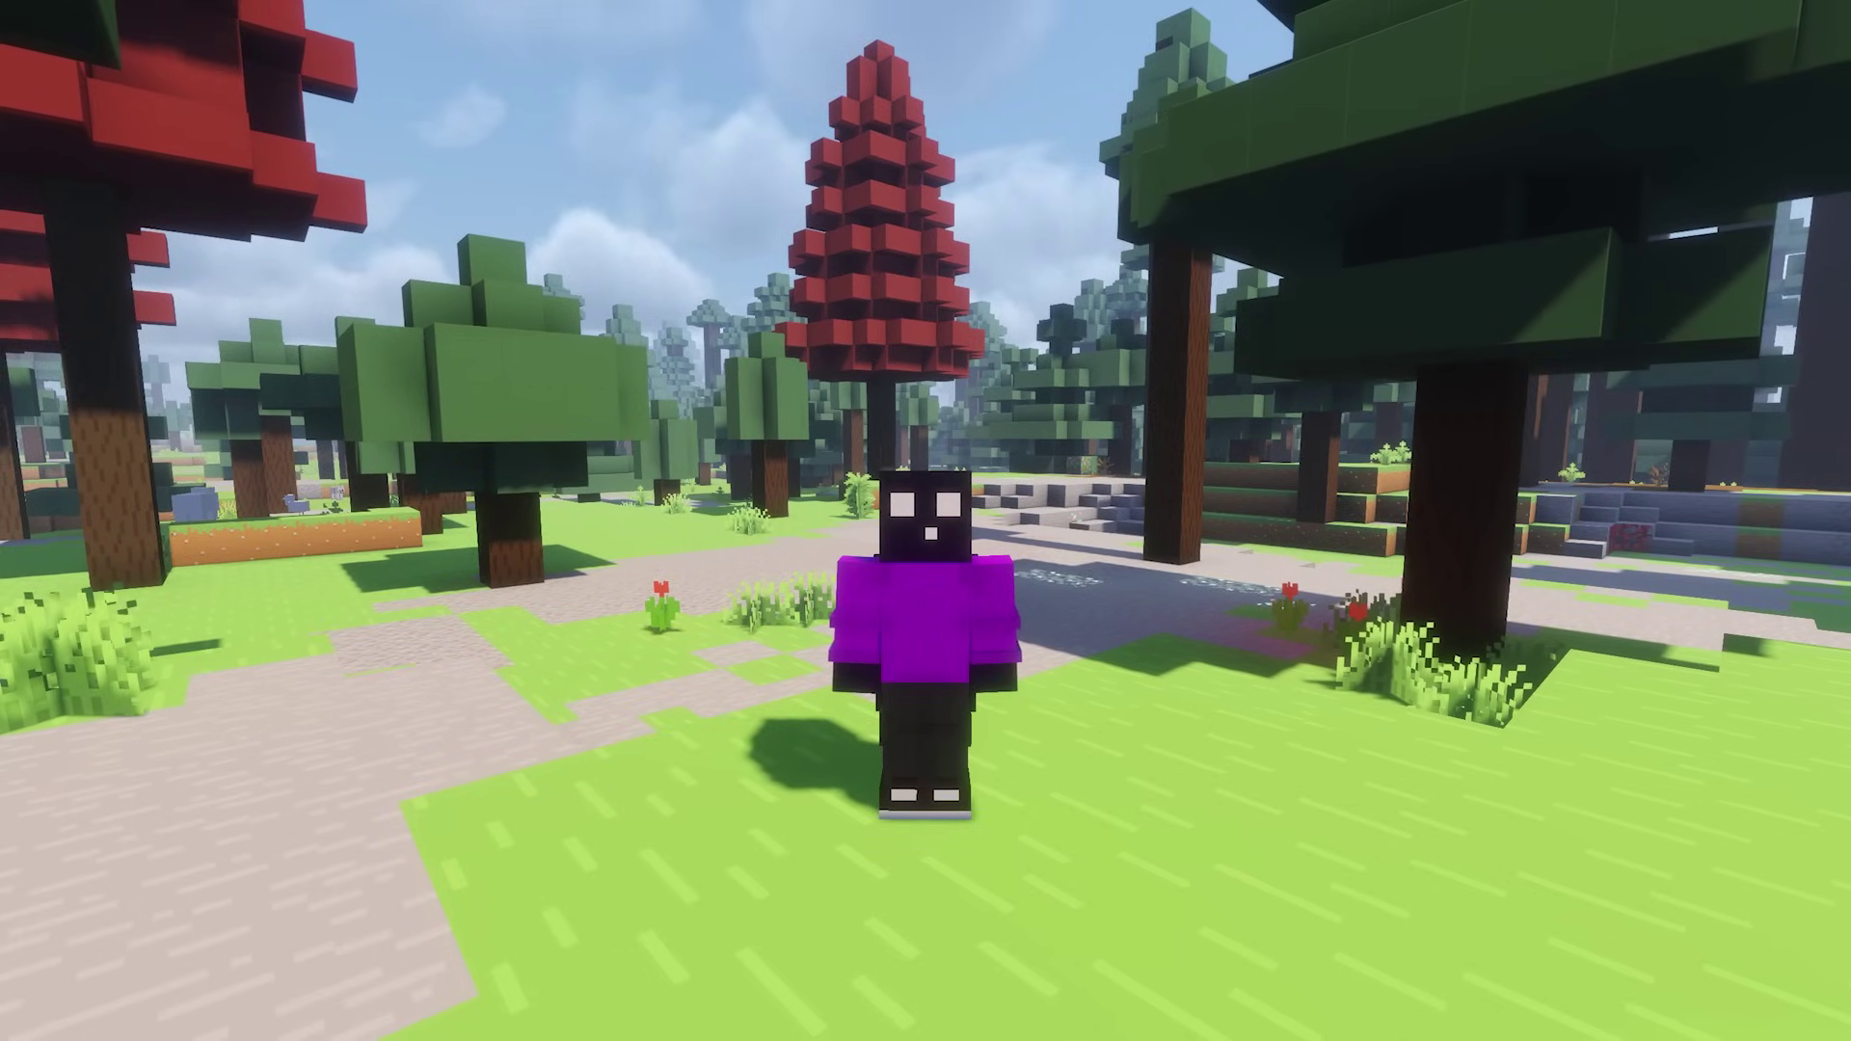
- Walk the Minecraft character forward through the forest
key(w)
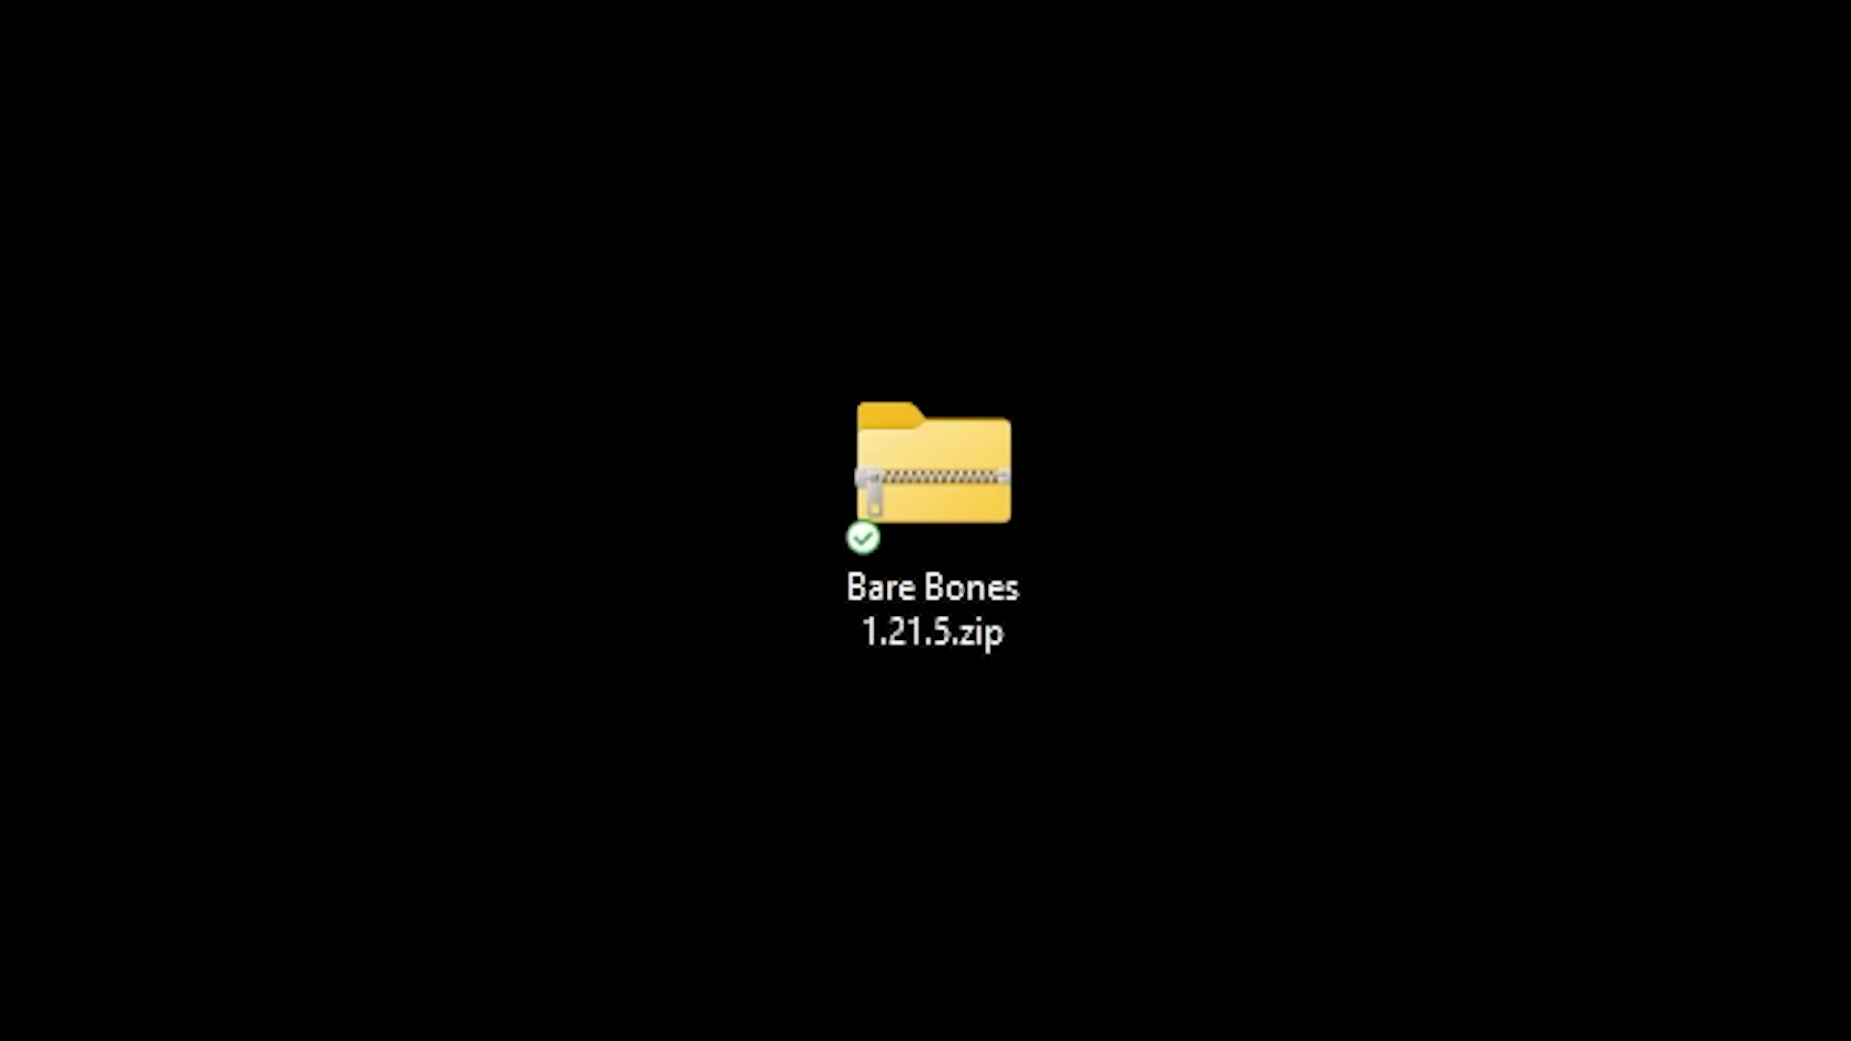
- Upload Bare Bones 1.21.5.zip into the Drive Video folder and select the uploaded file
drag(149, 1037, 1743, 14)
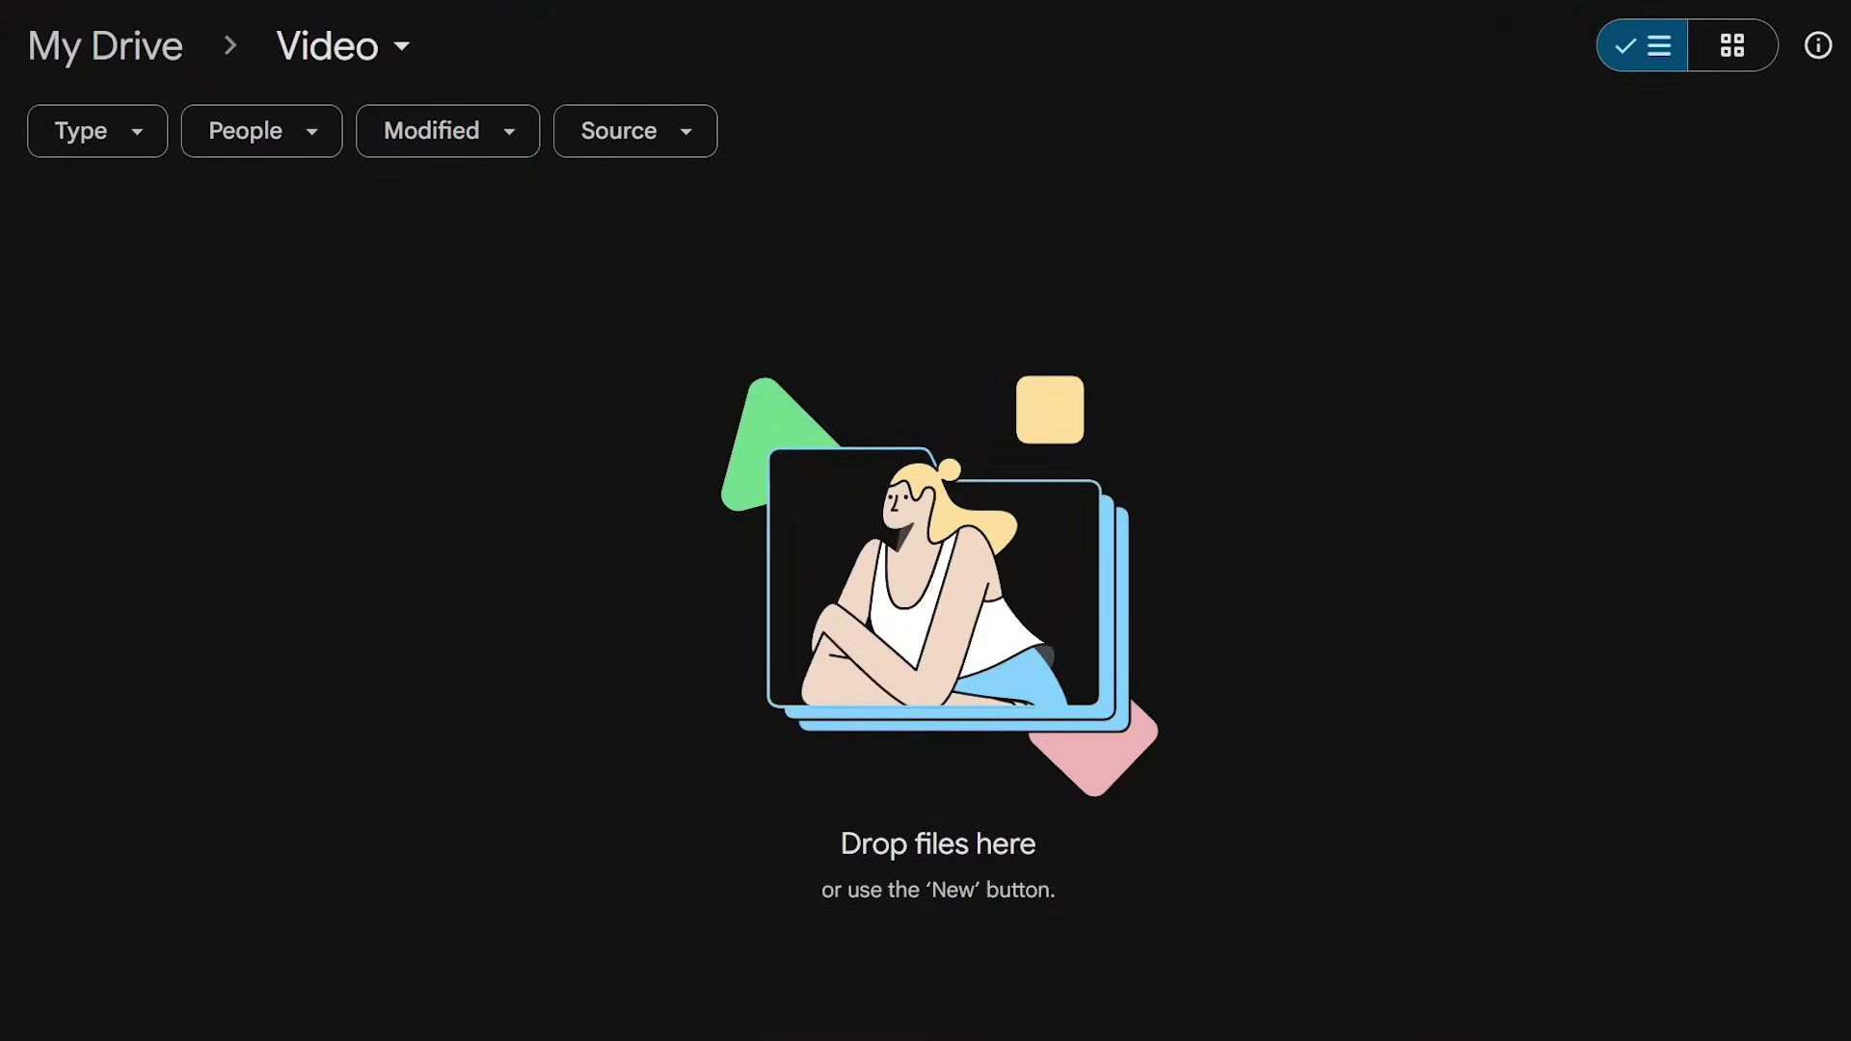
drag(772, 752, 836, 461)
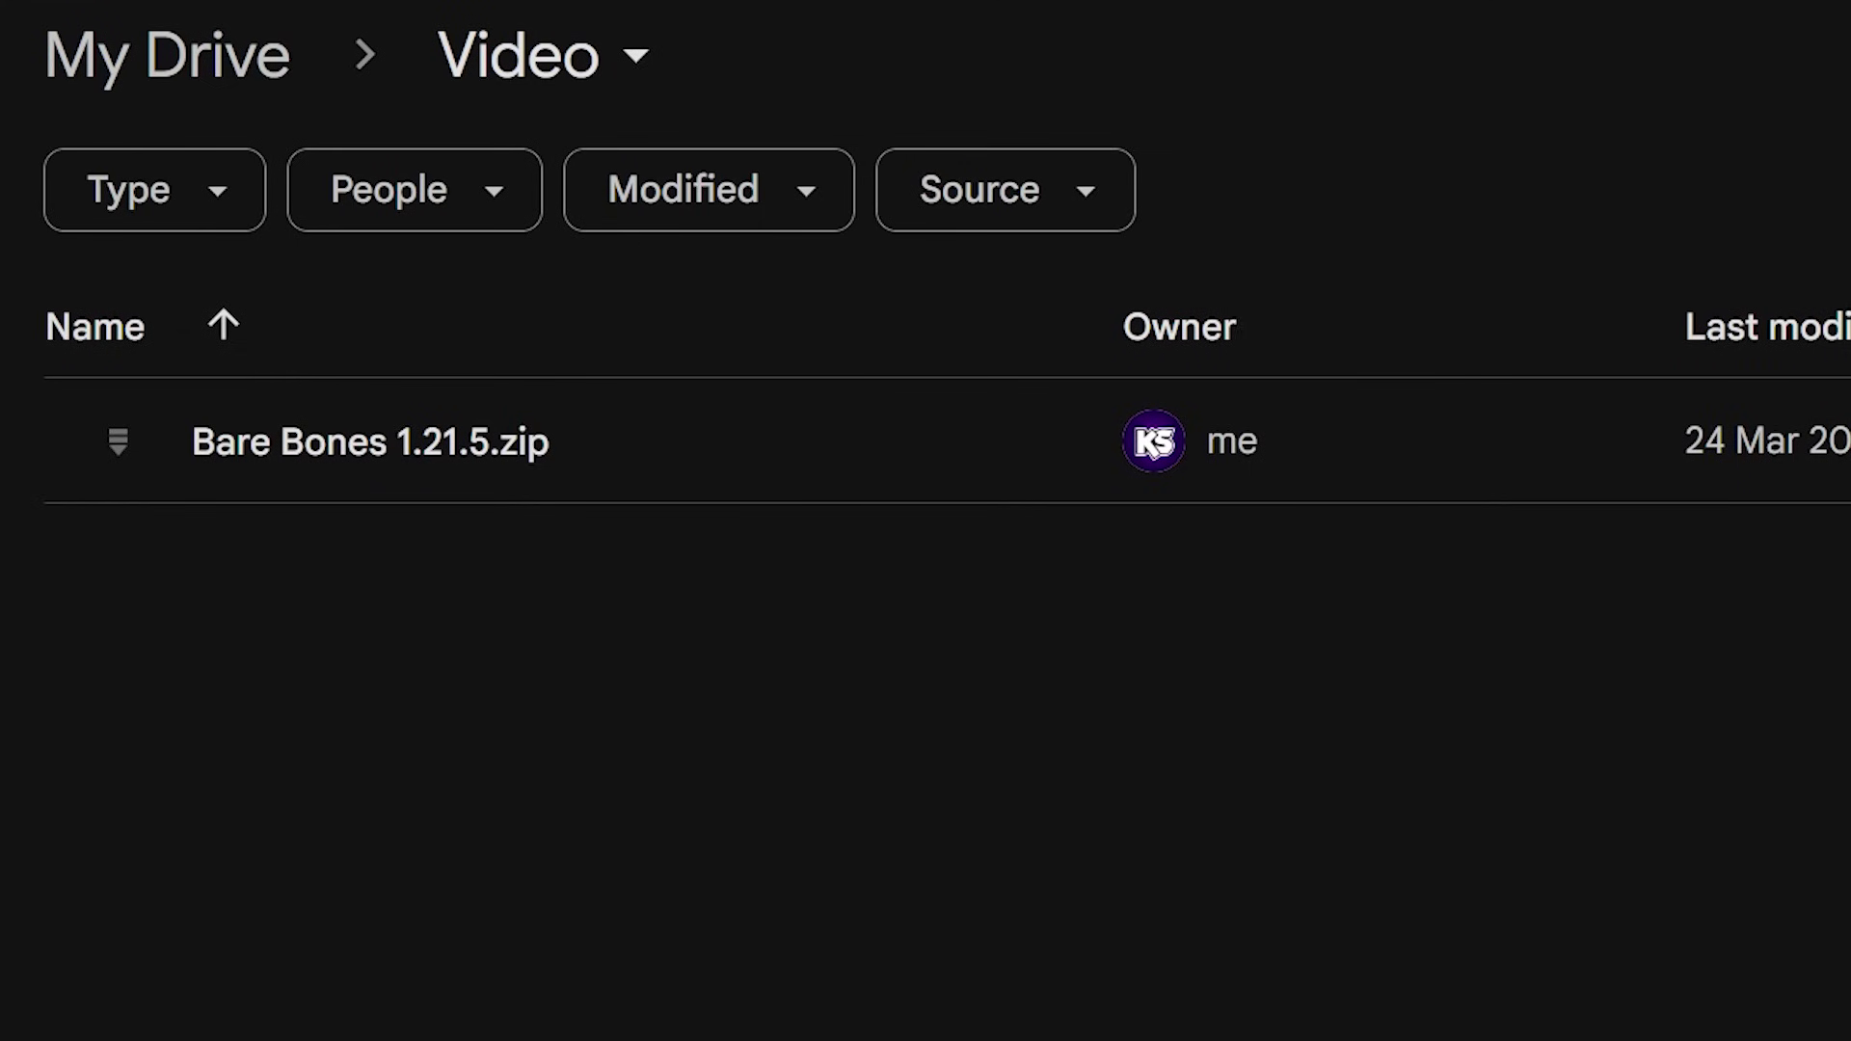
drag(1061, 1037, 540, 403)
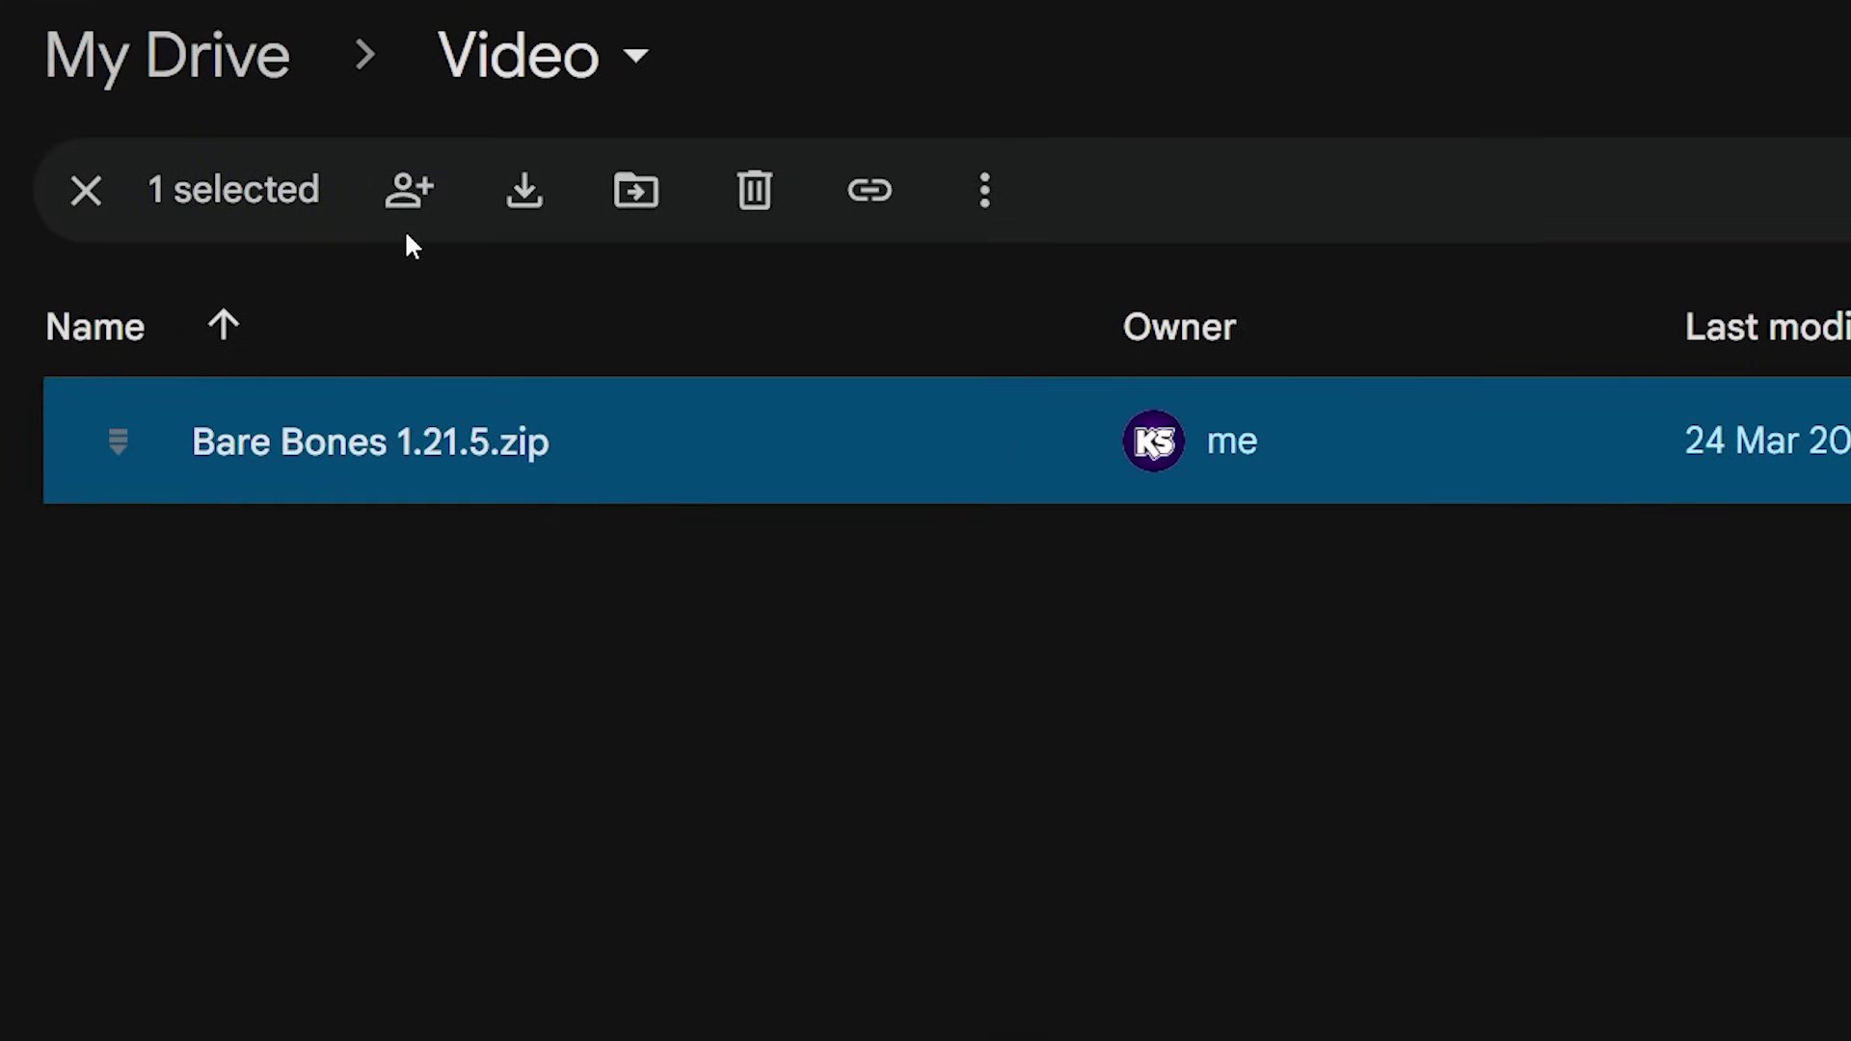
- Set Bare Bones 1.21.5.zip's General access to Anyone with the link and copy its link
click(410, 190)
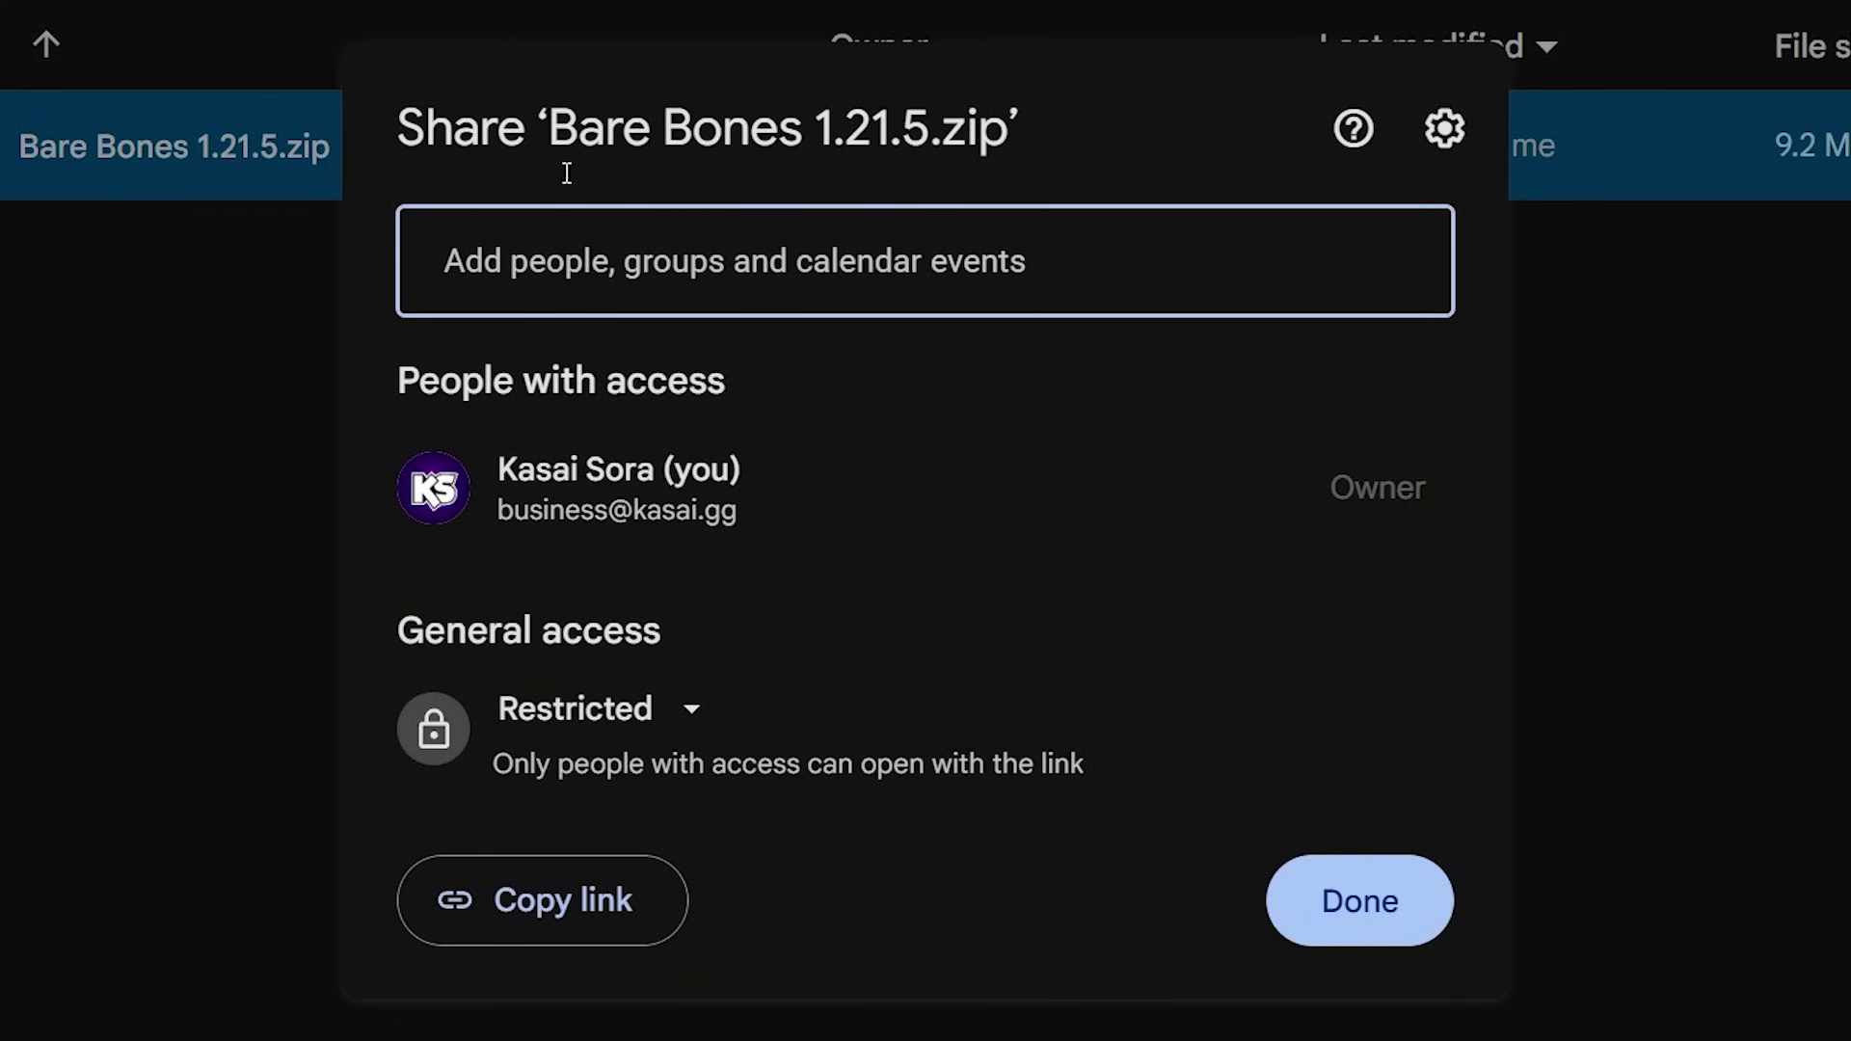
drag(383, 644, 703, 620)
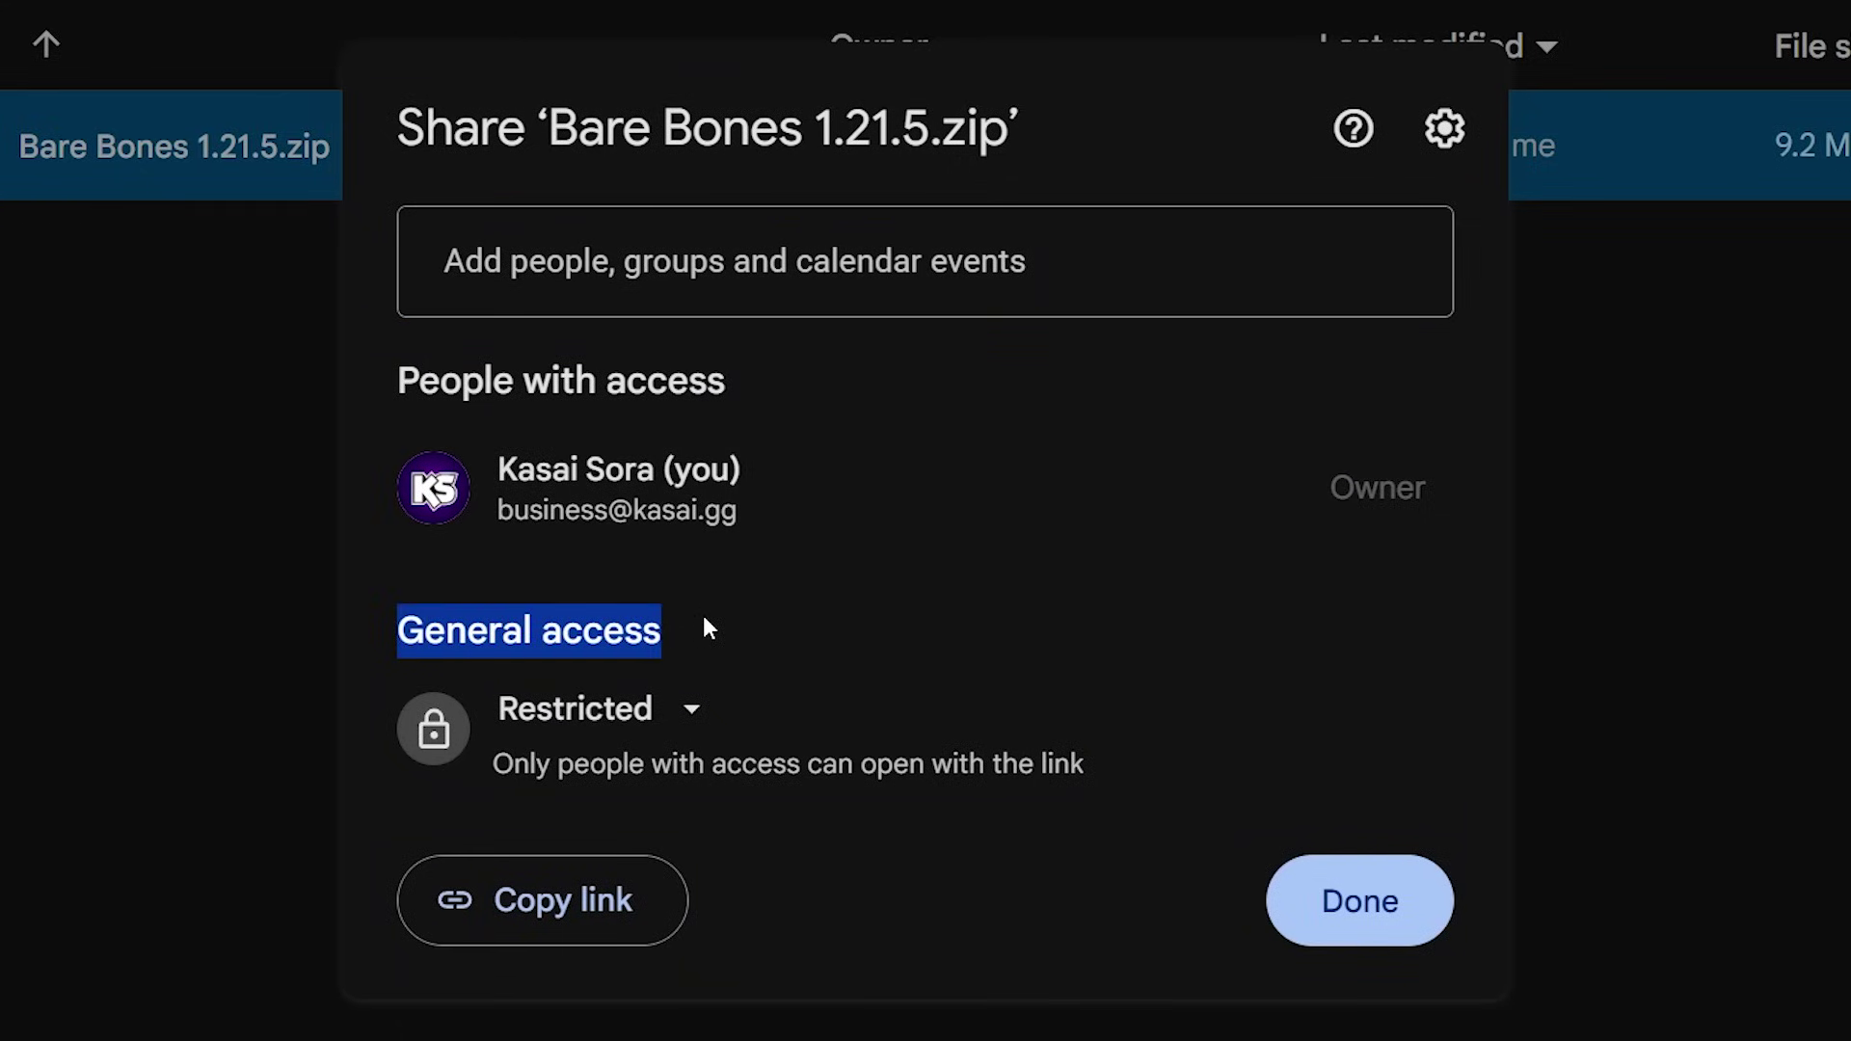
click(703, 620)
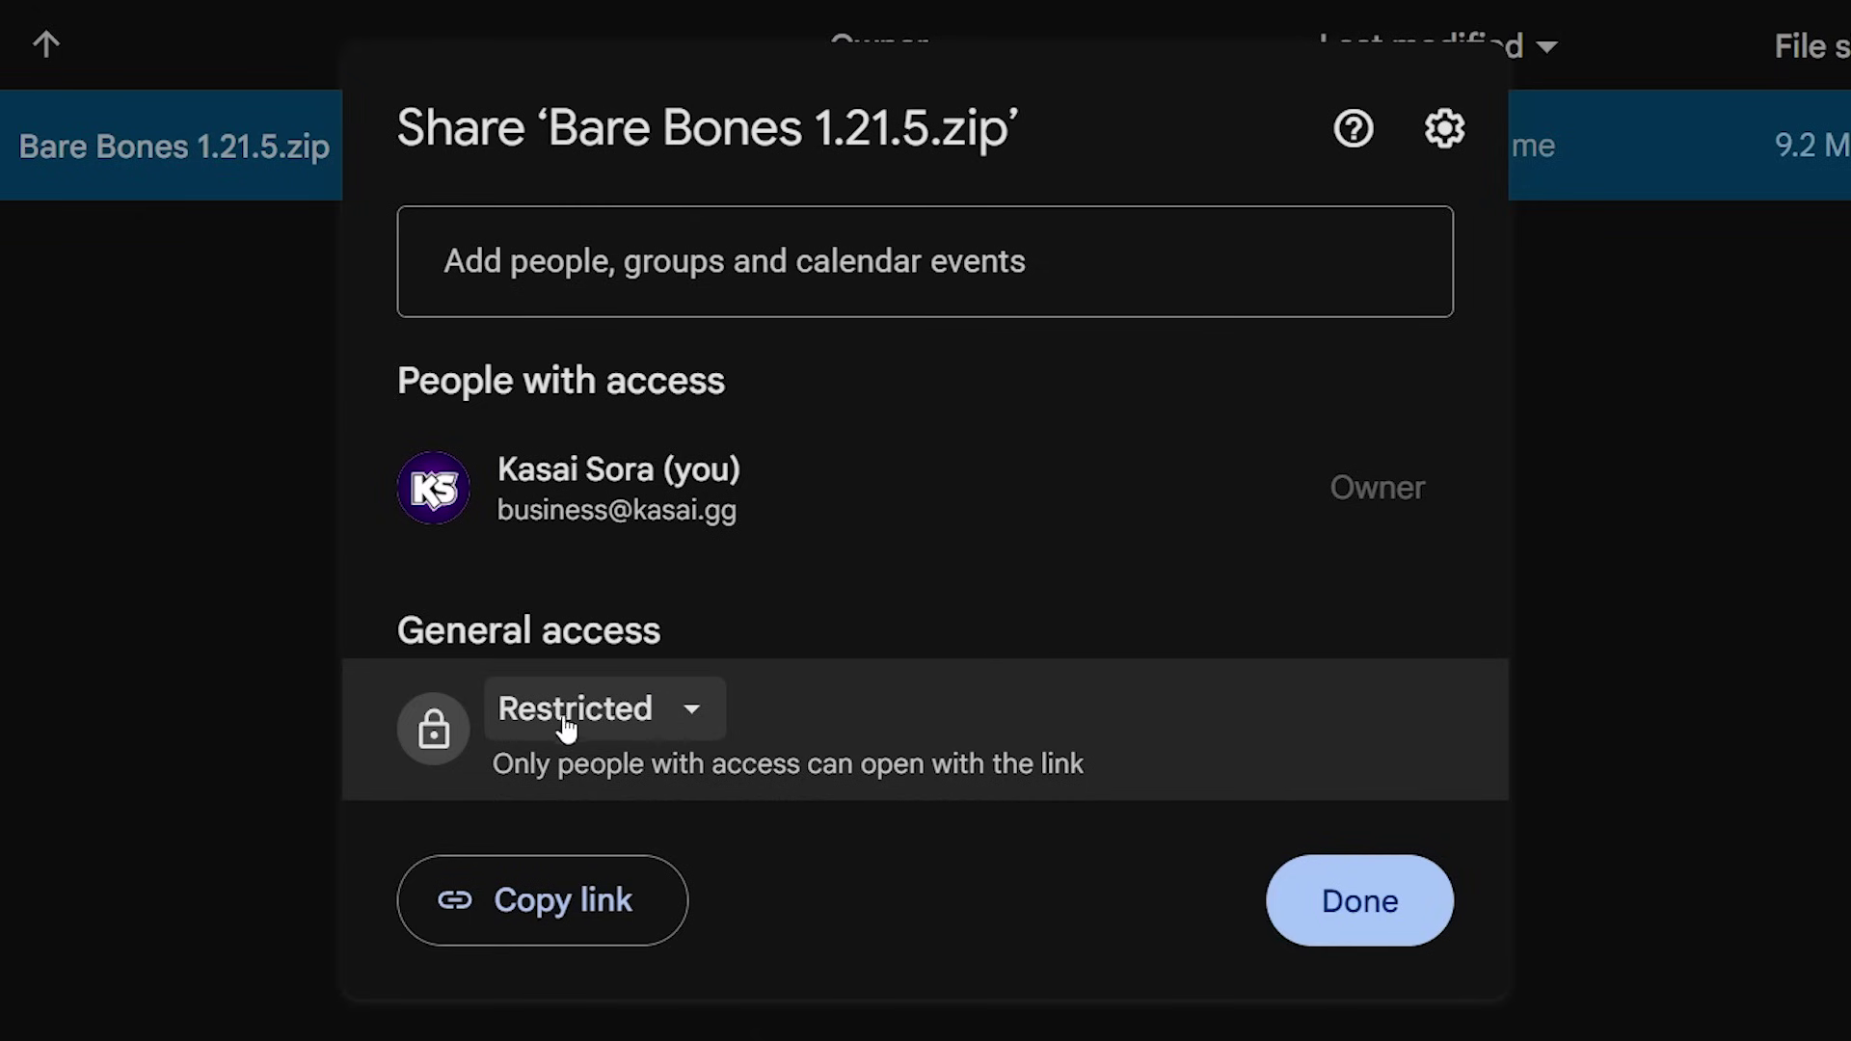
click(625, 718)
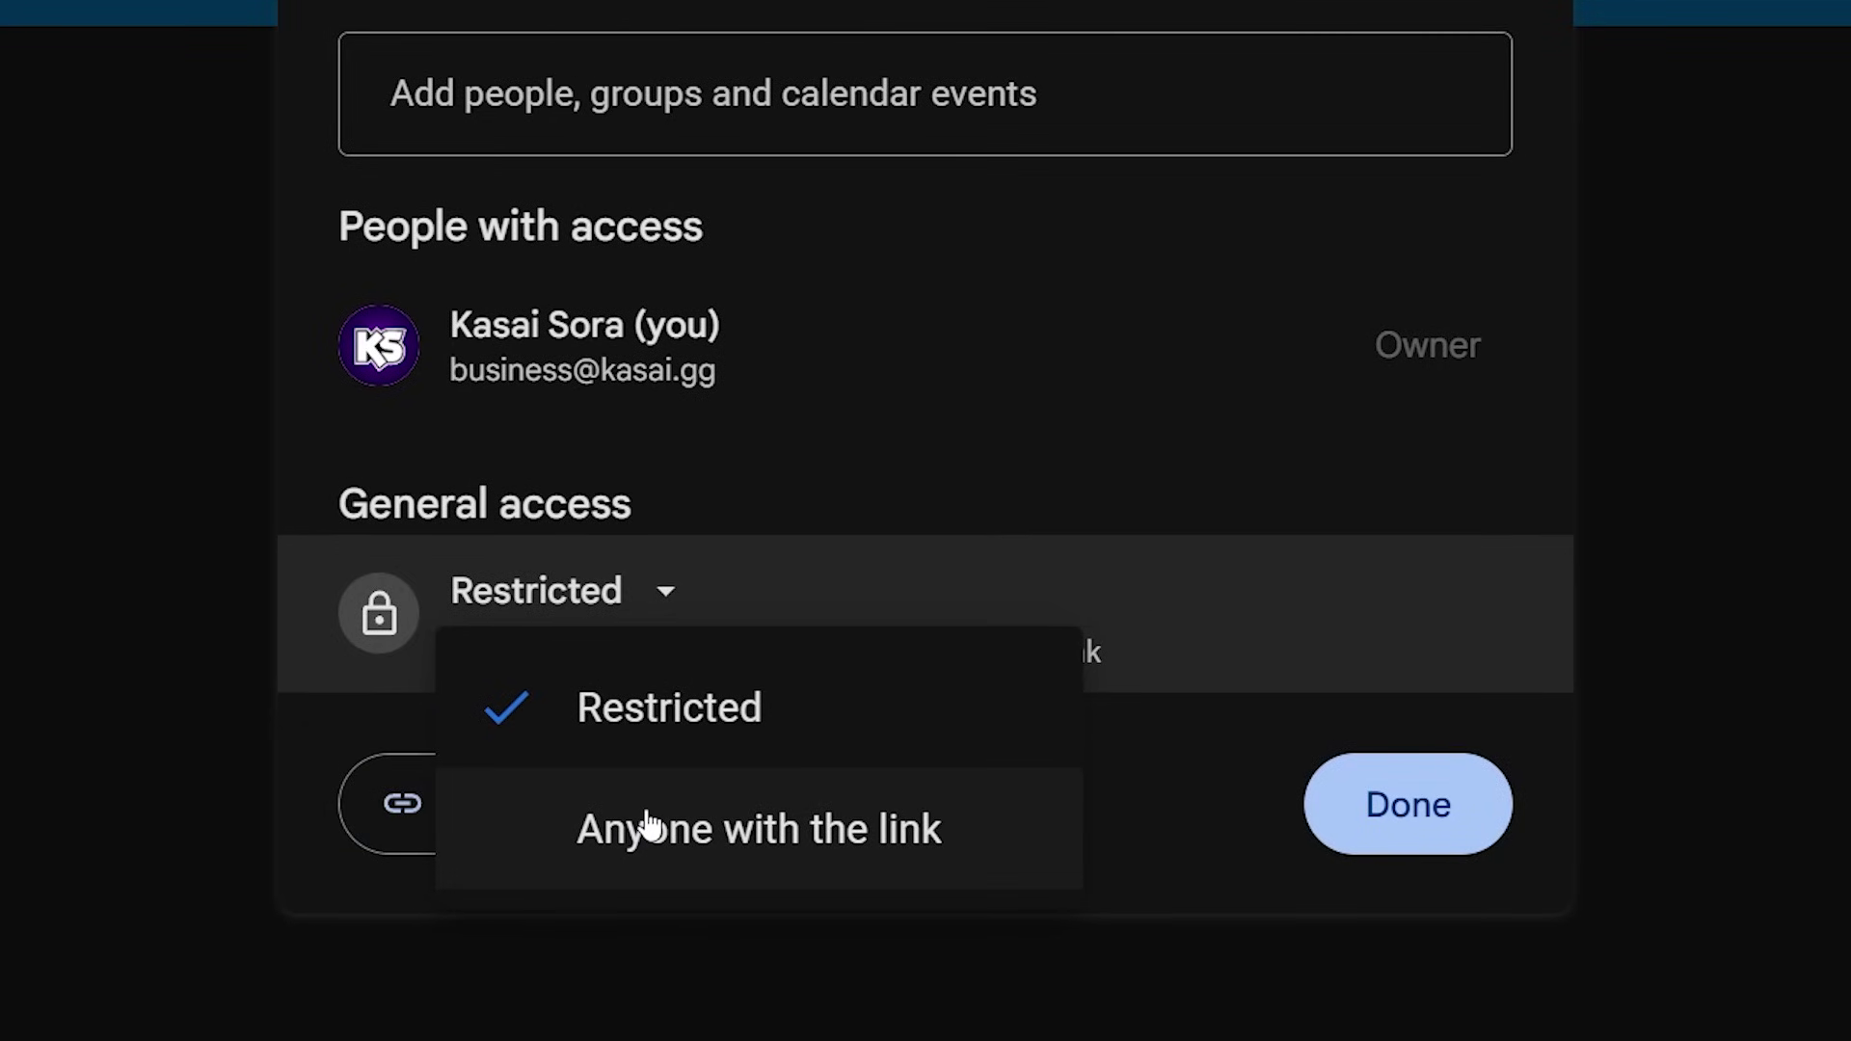
click(650, 828)
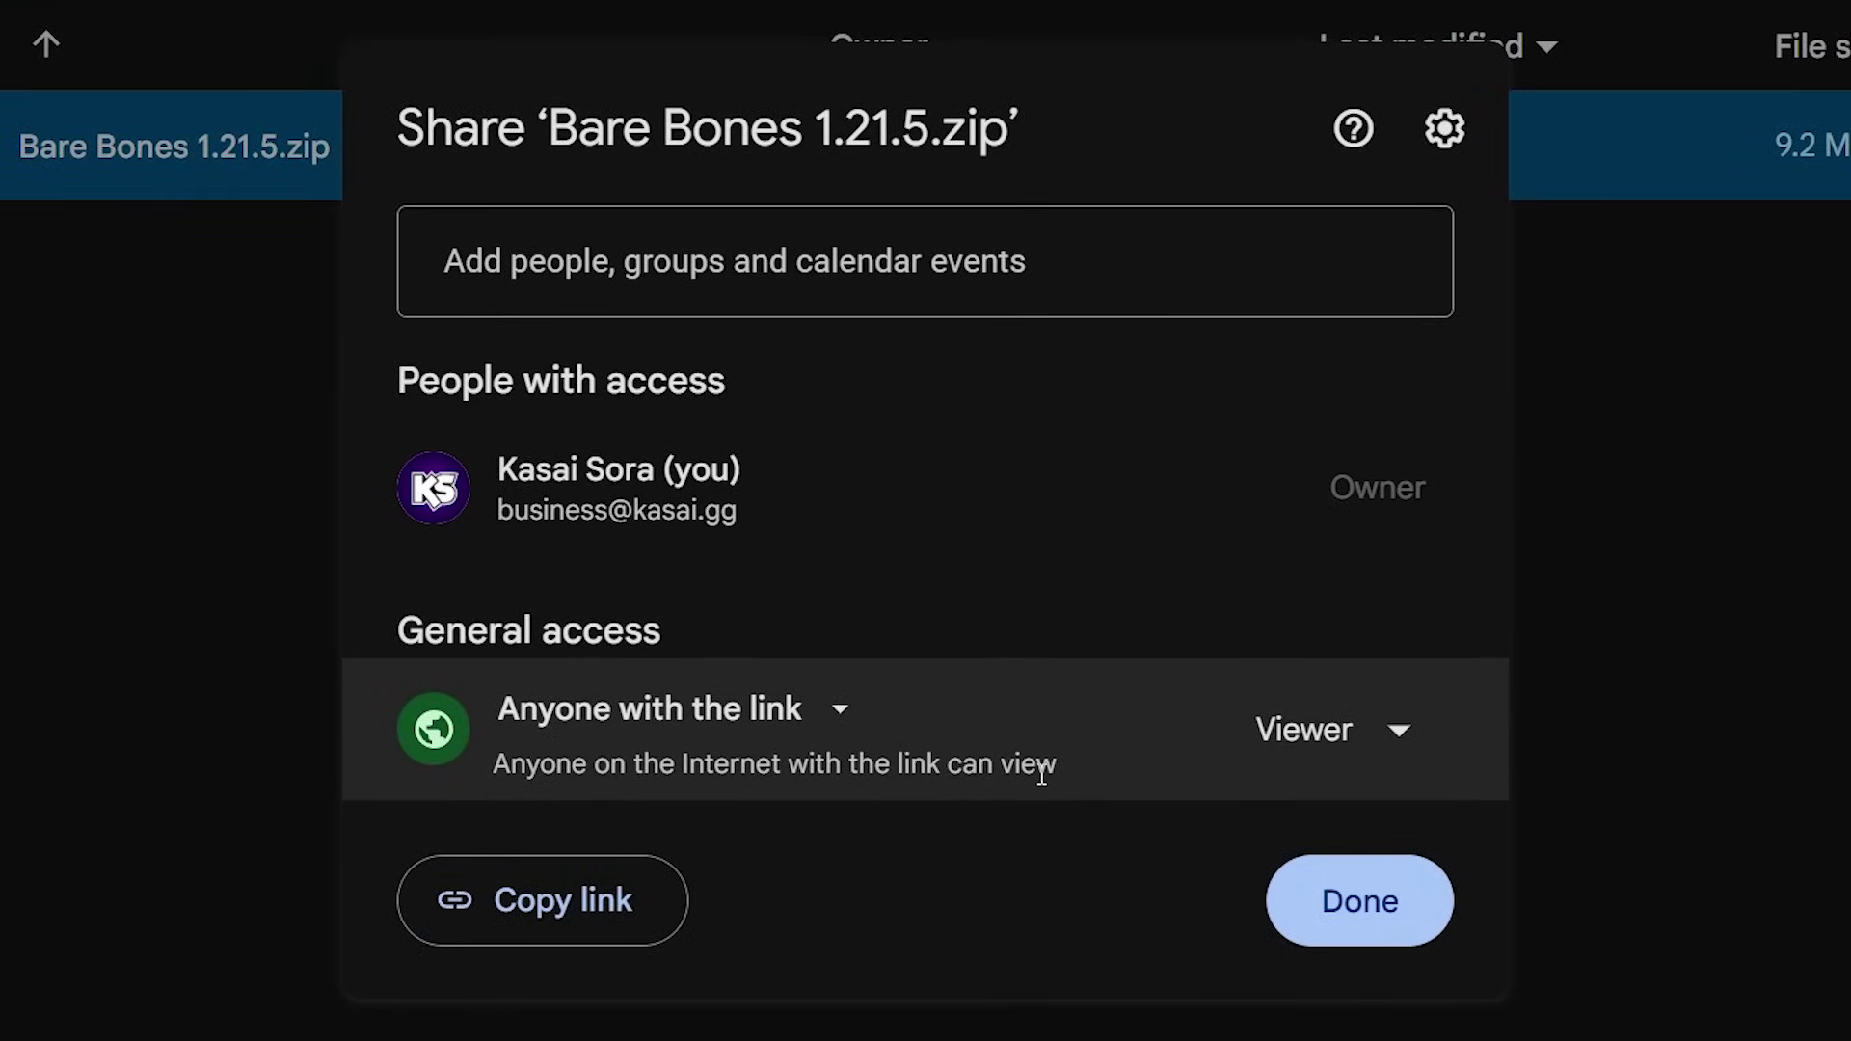
click(512, 918)
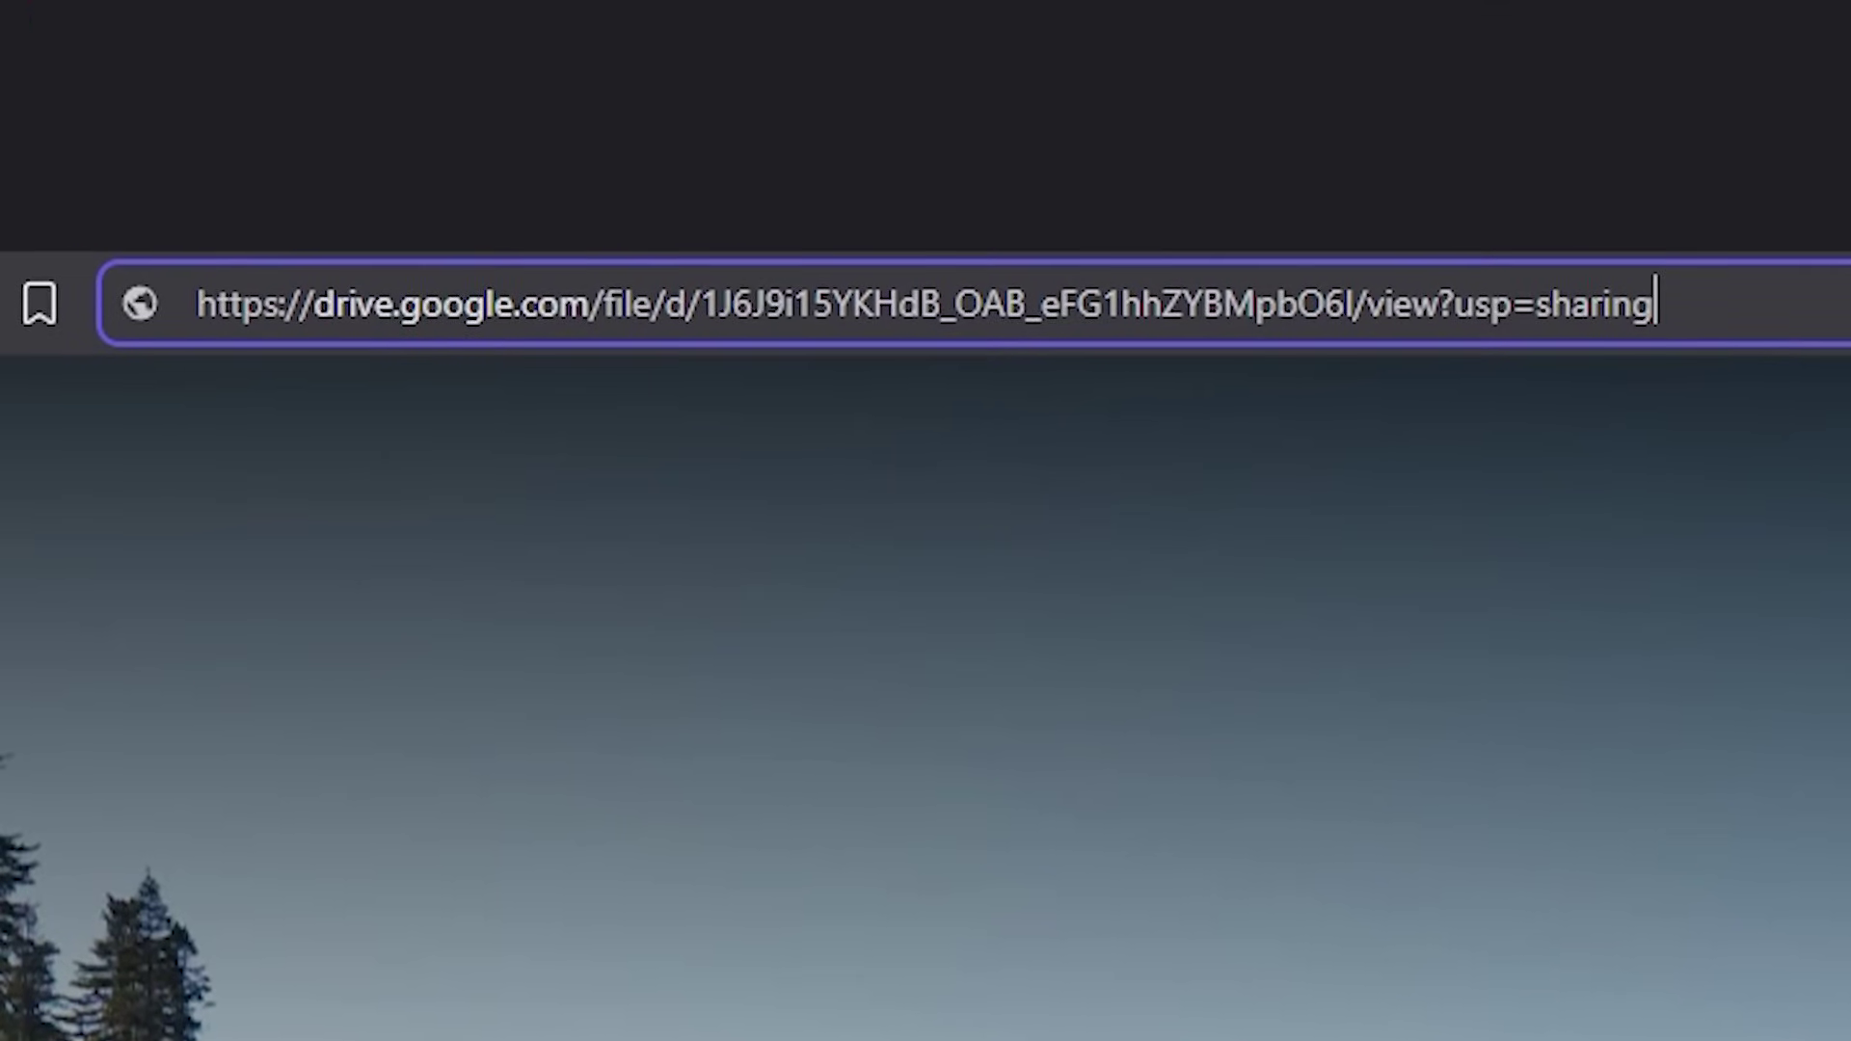
- Load the pasted Drive sharing link in the browser
key(Return)
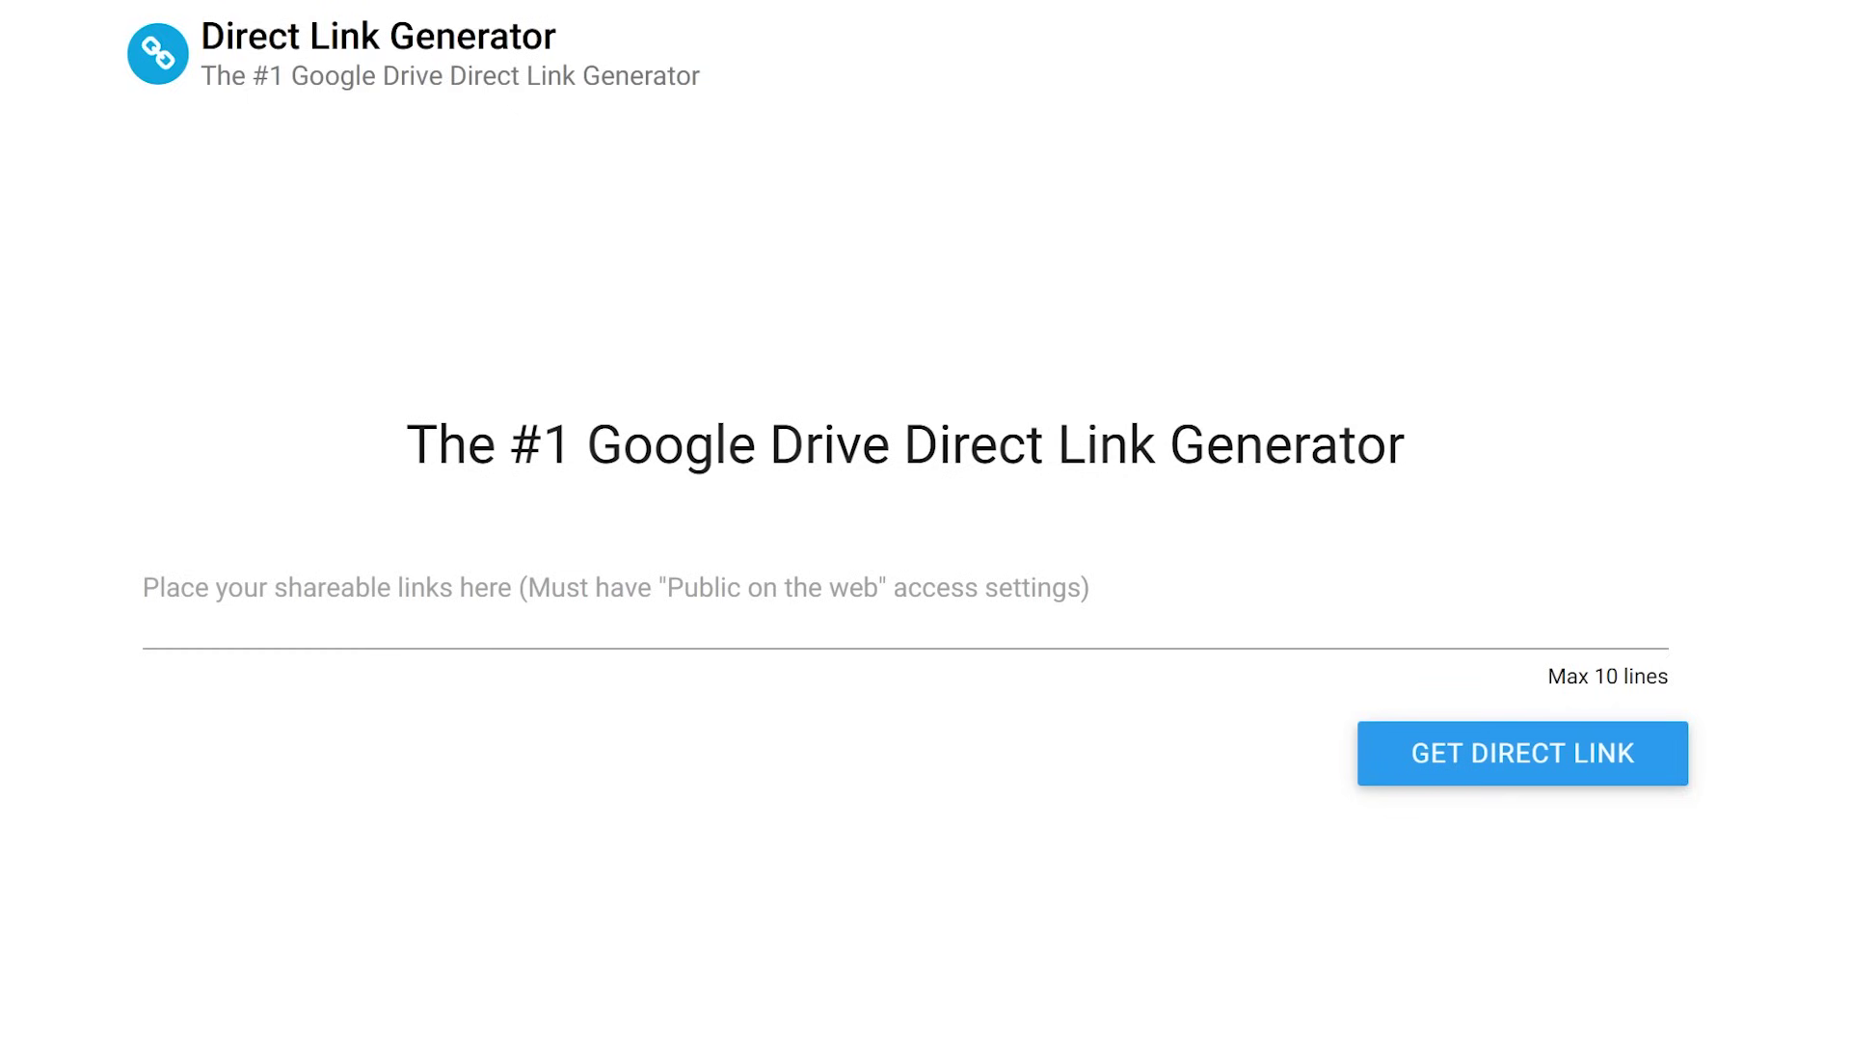
- Convert the Drive sharing link to a direct uc?id= download link and open it to test
click(383, 608)
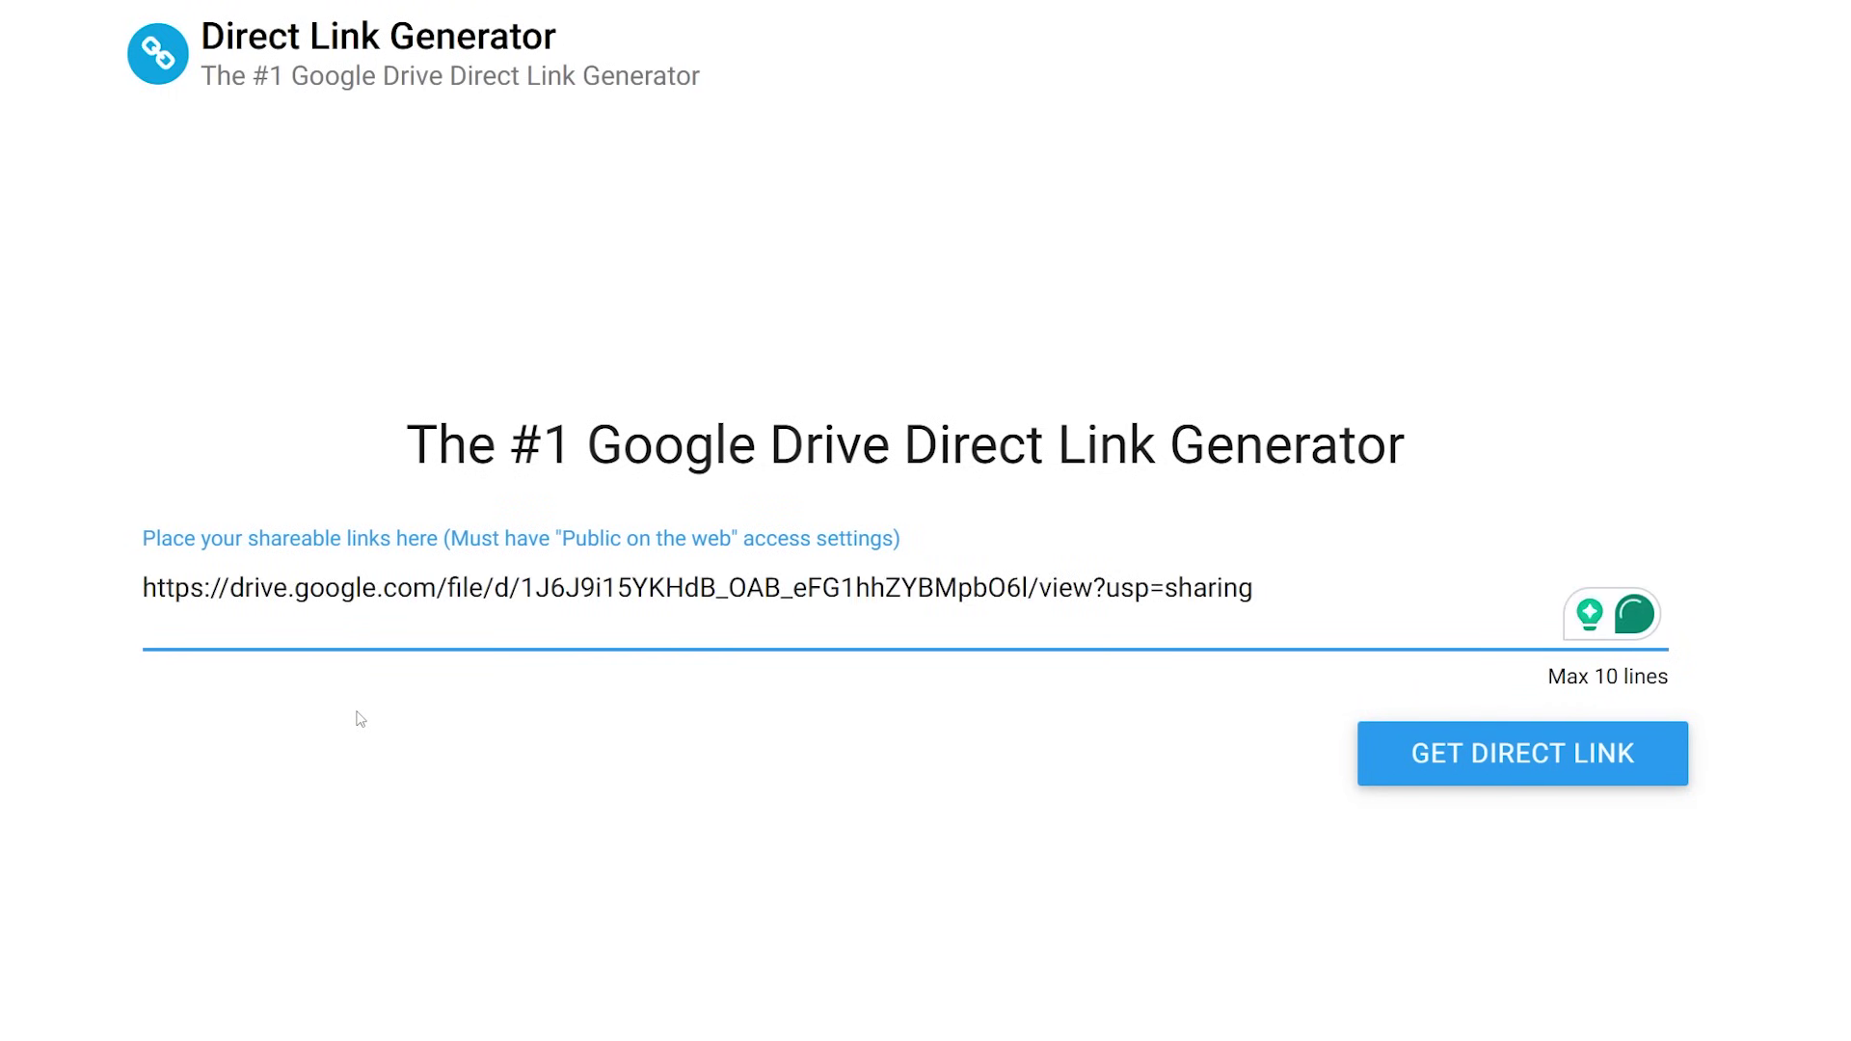
click(1535, 766)
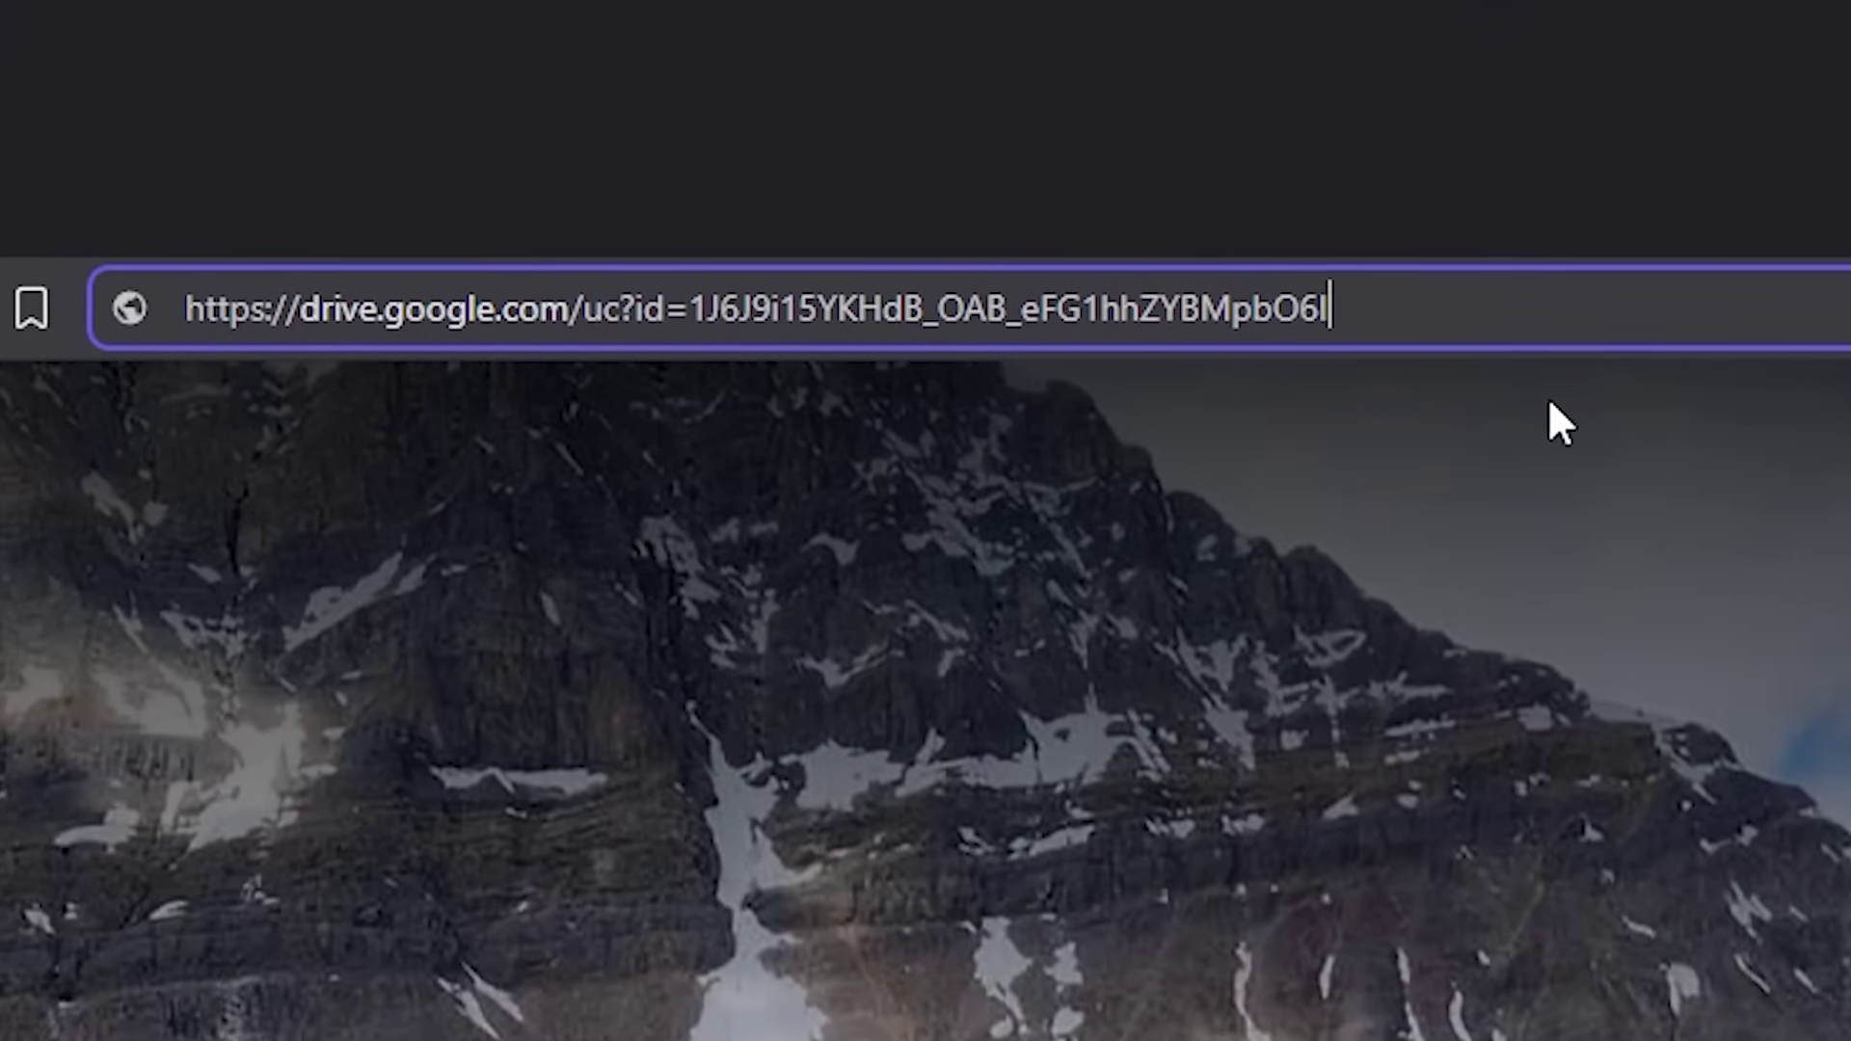
key(Return)
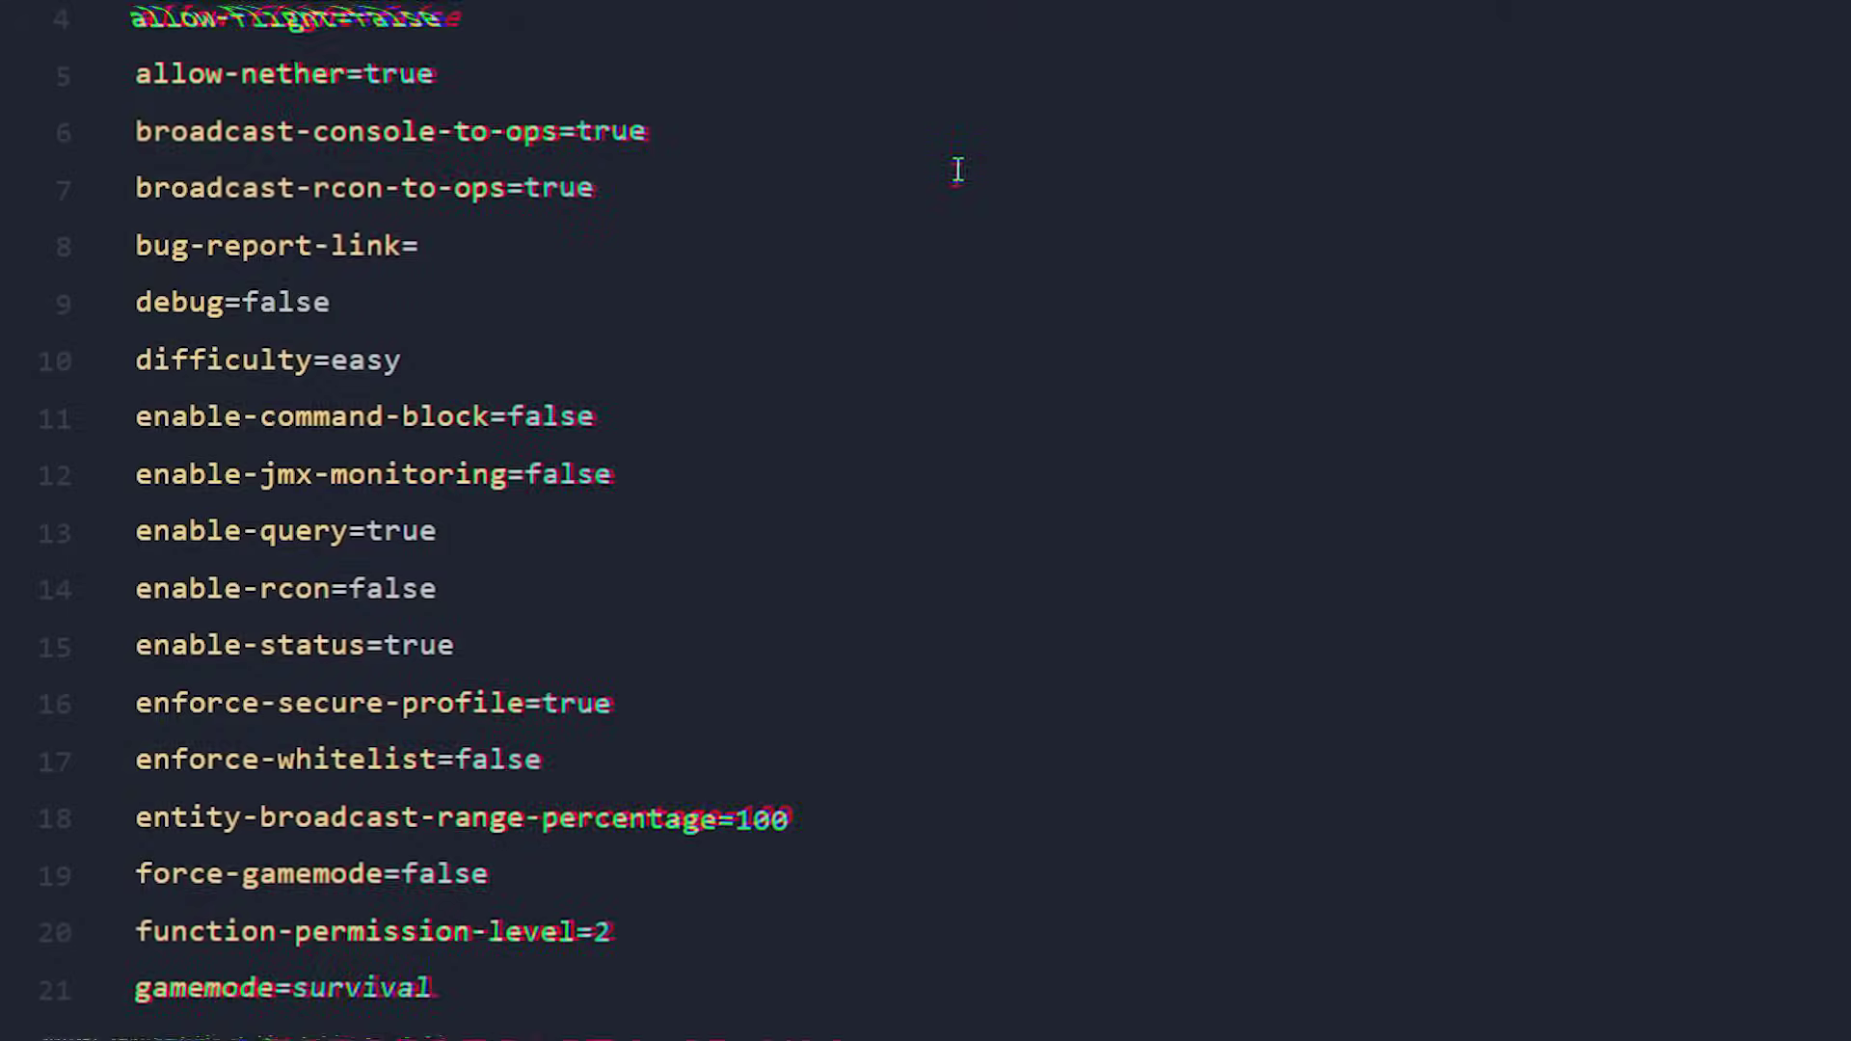
- Paste the direct Google Drive download link after resource-pack= in server.properties
scroll(1365, 181, down, 5)
scroll(1367, 186, down, 10)
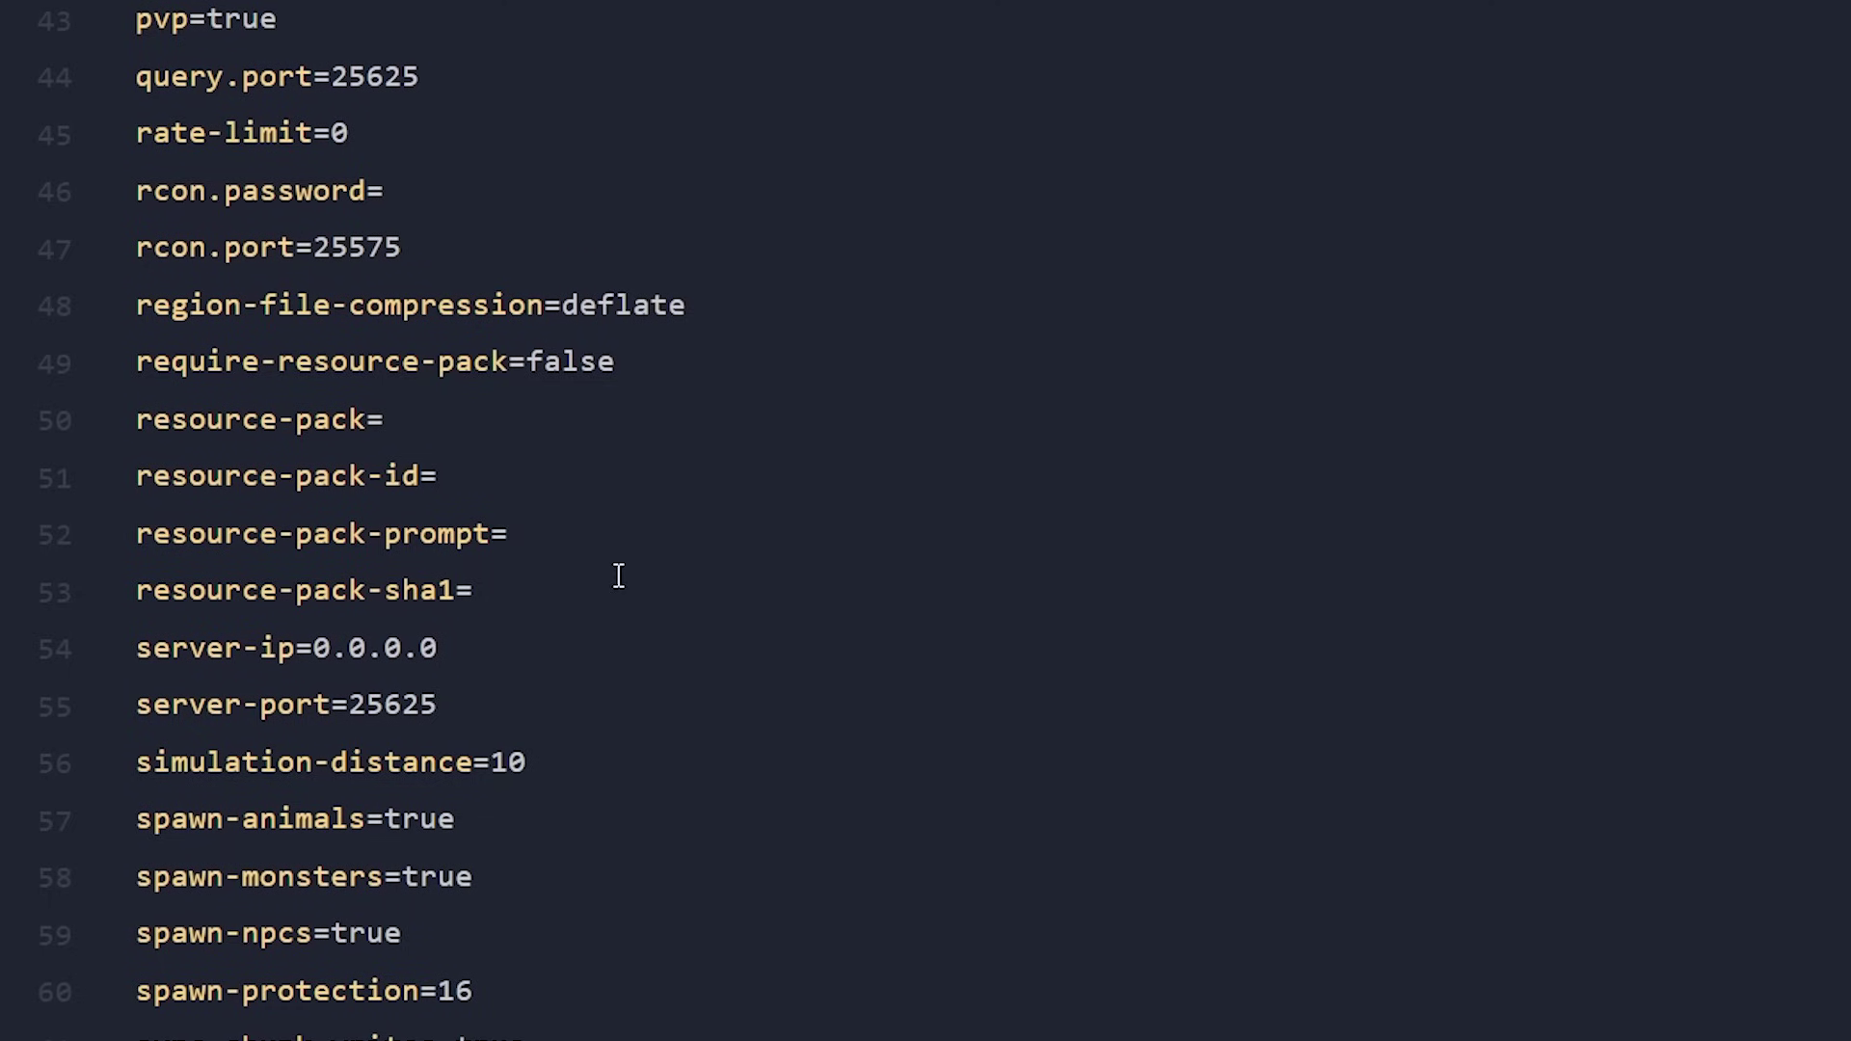
drag(616, 579, 131, 376)
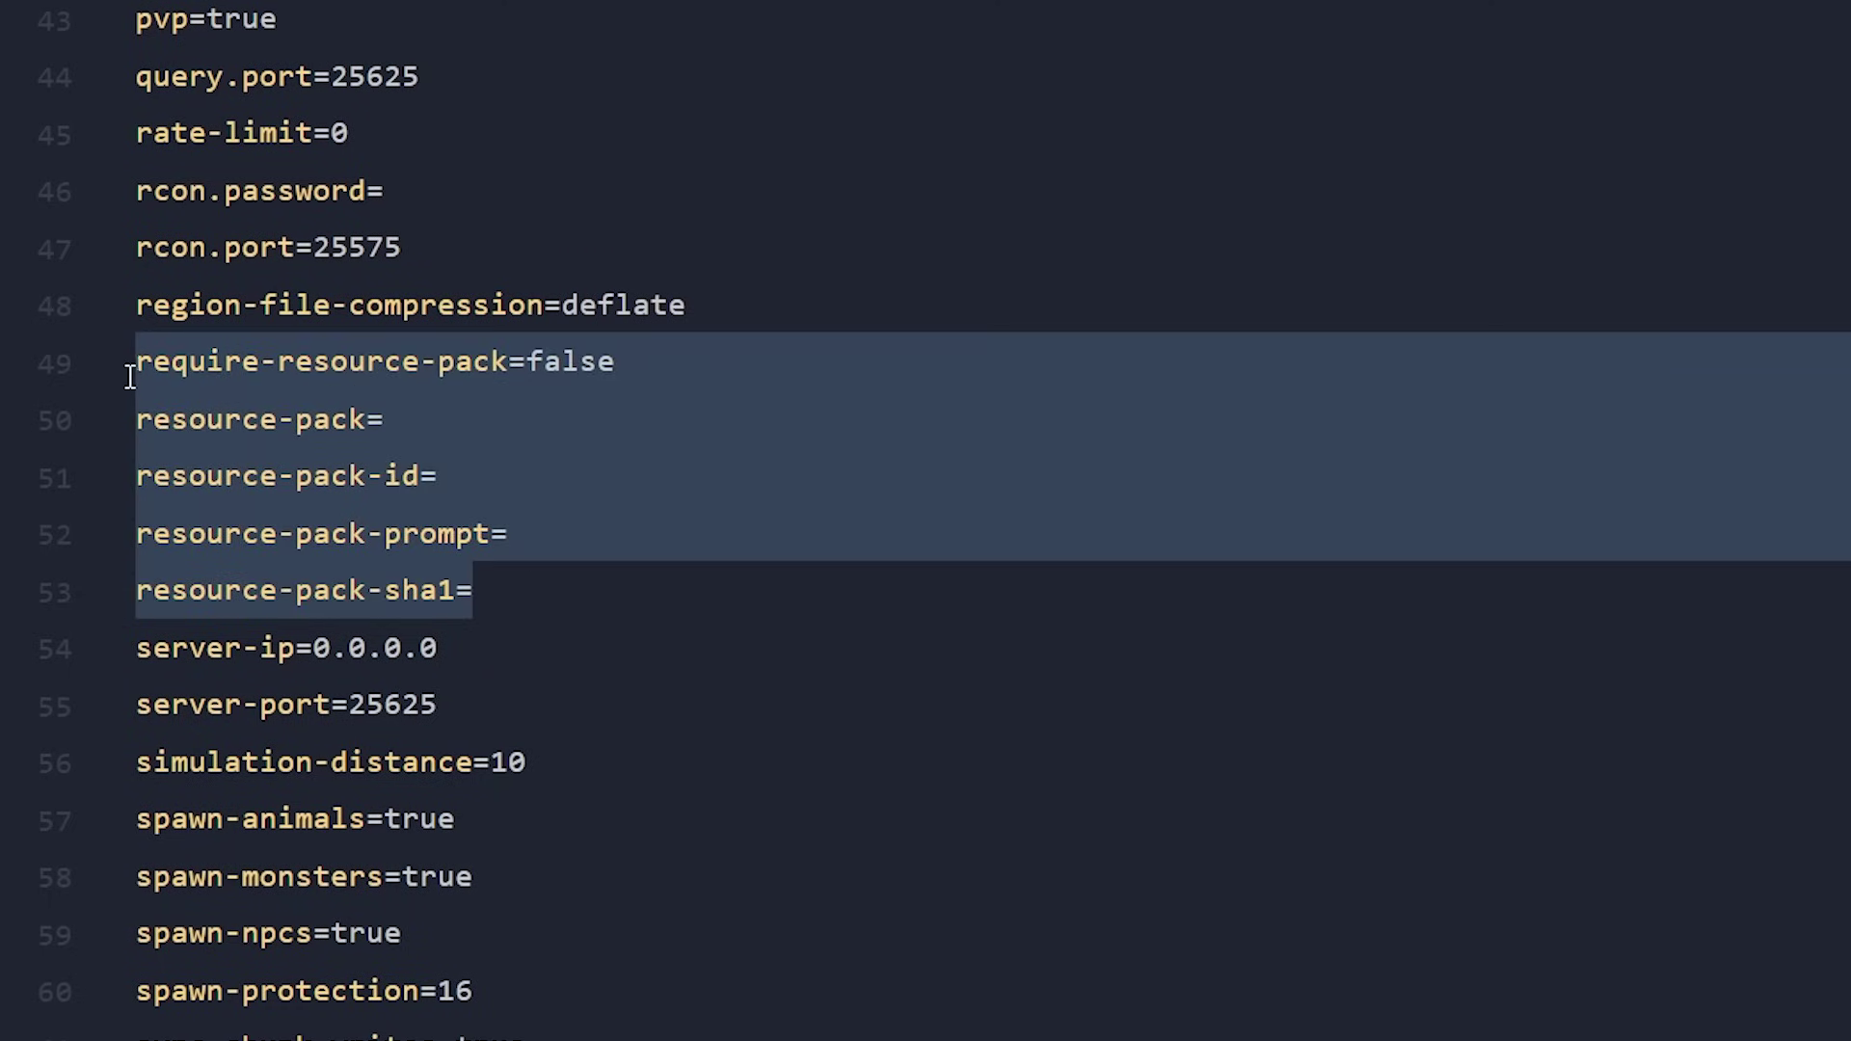
click(433, 403)
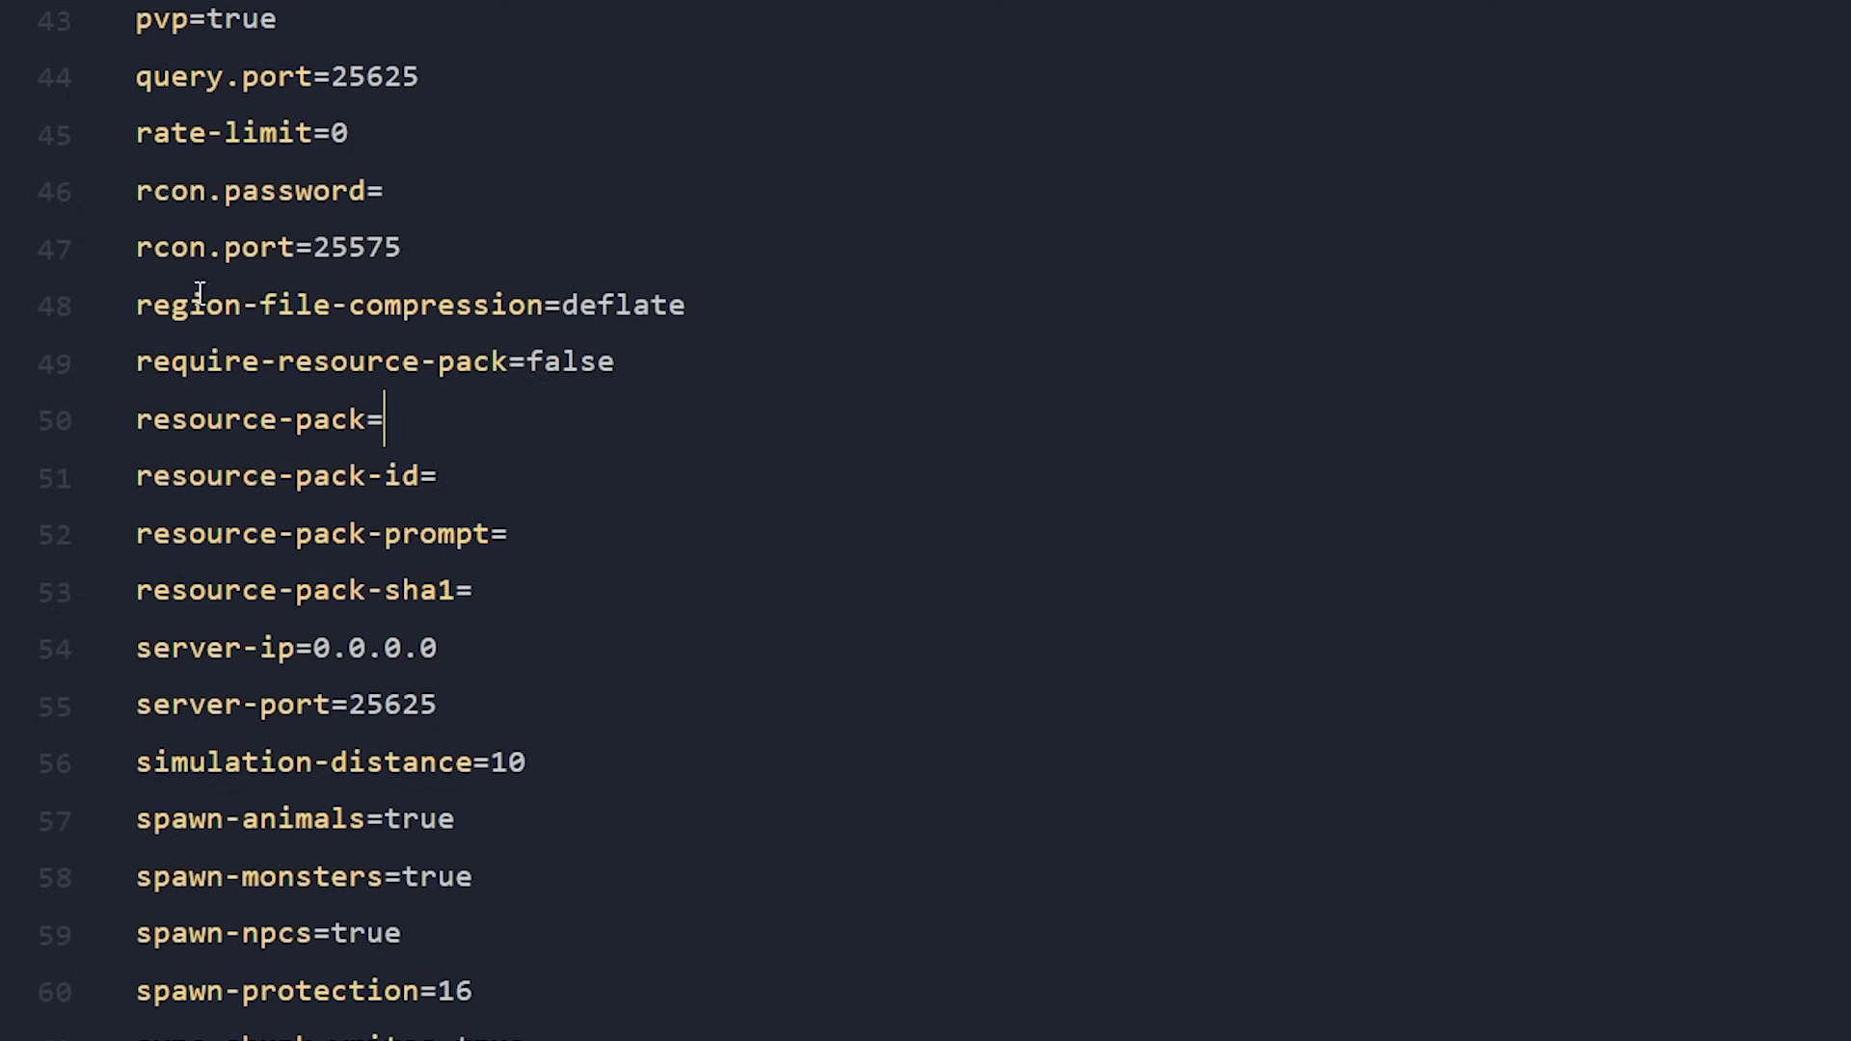
drag(548, 423, 103, 430)
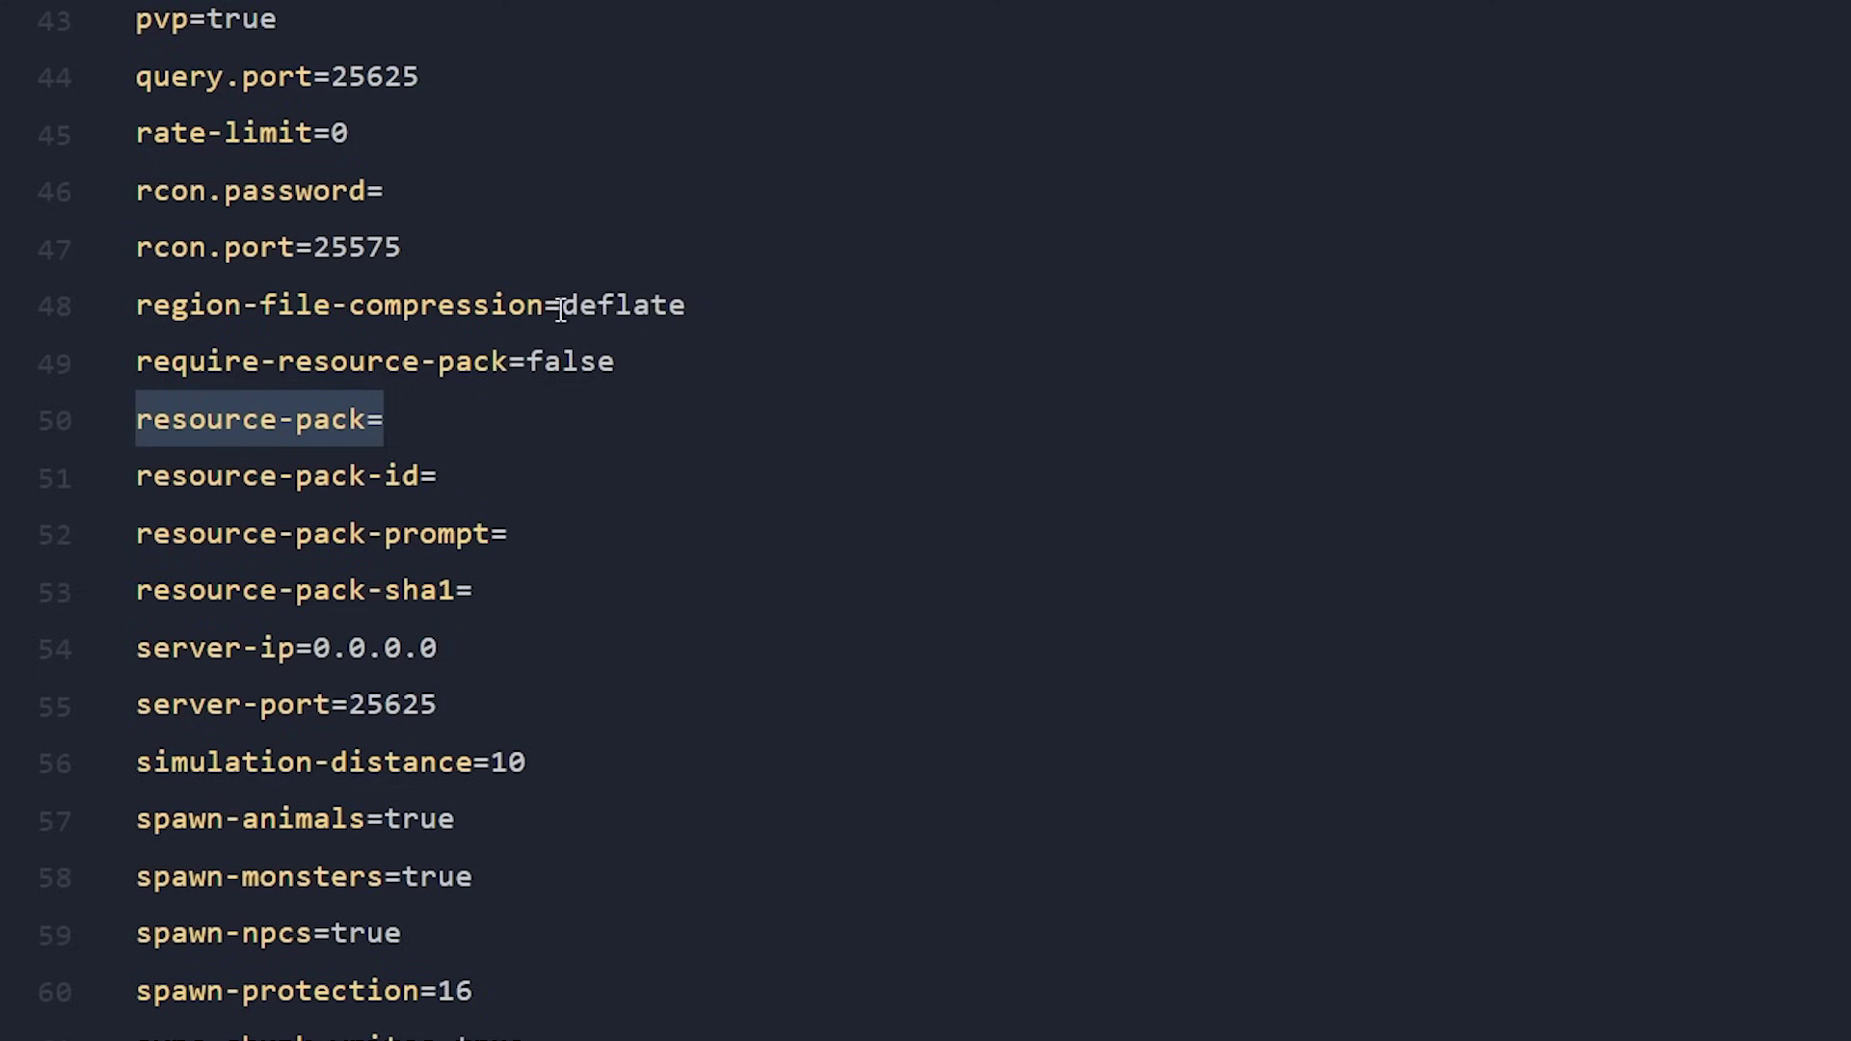
click(513, 436)
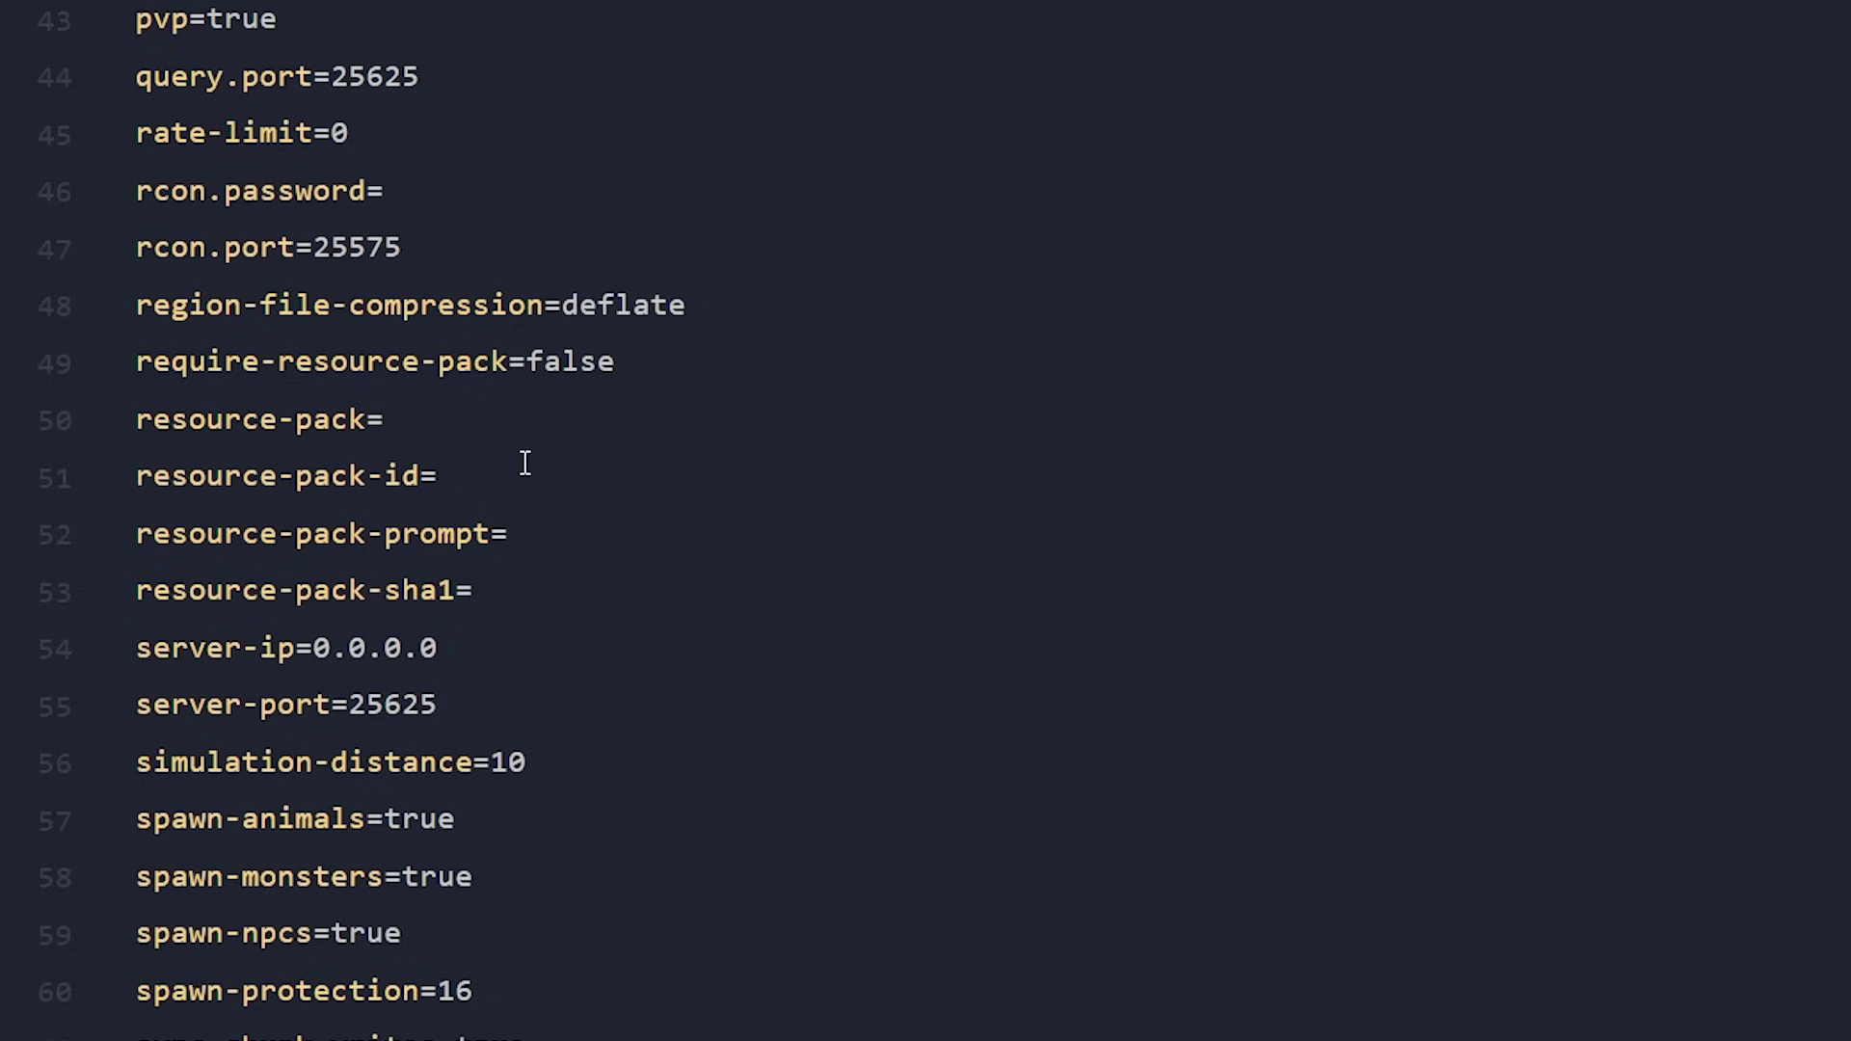
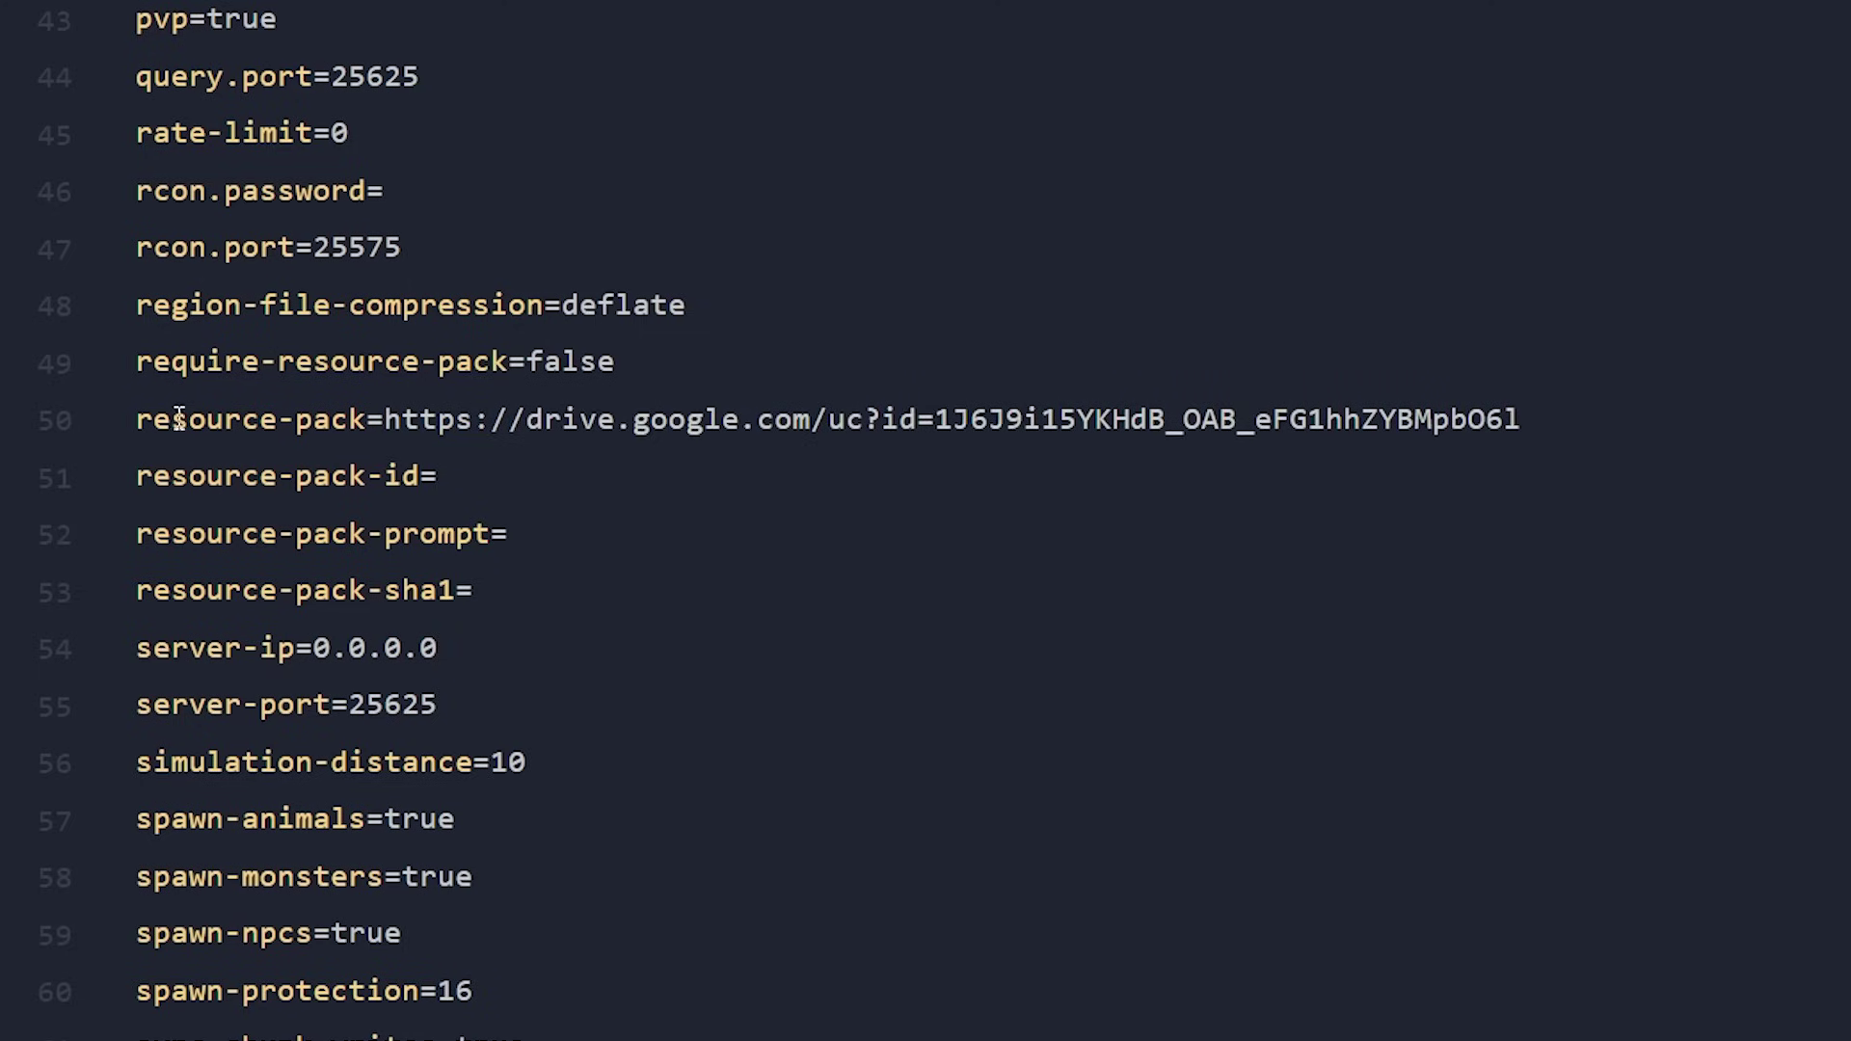
drag(138, 369, 635, 356)
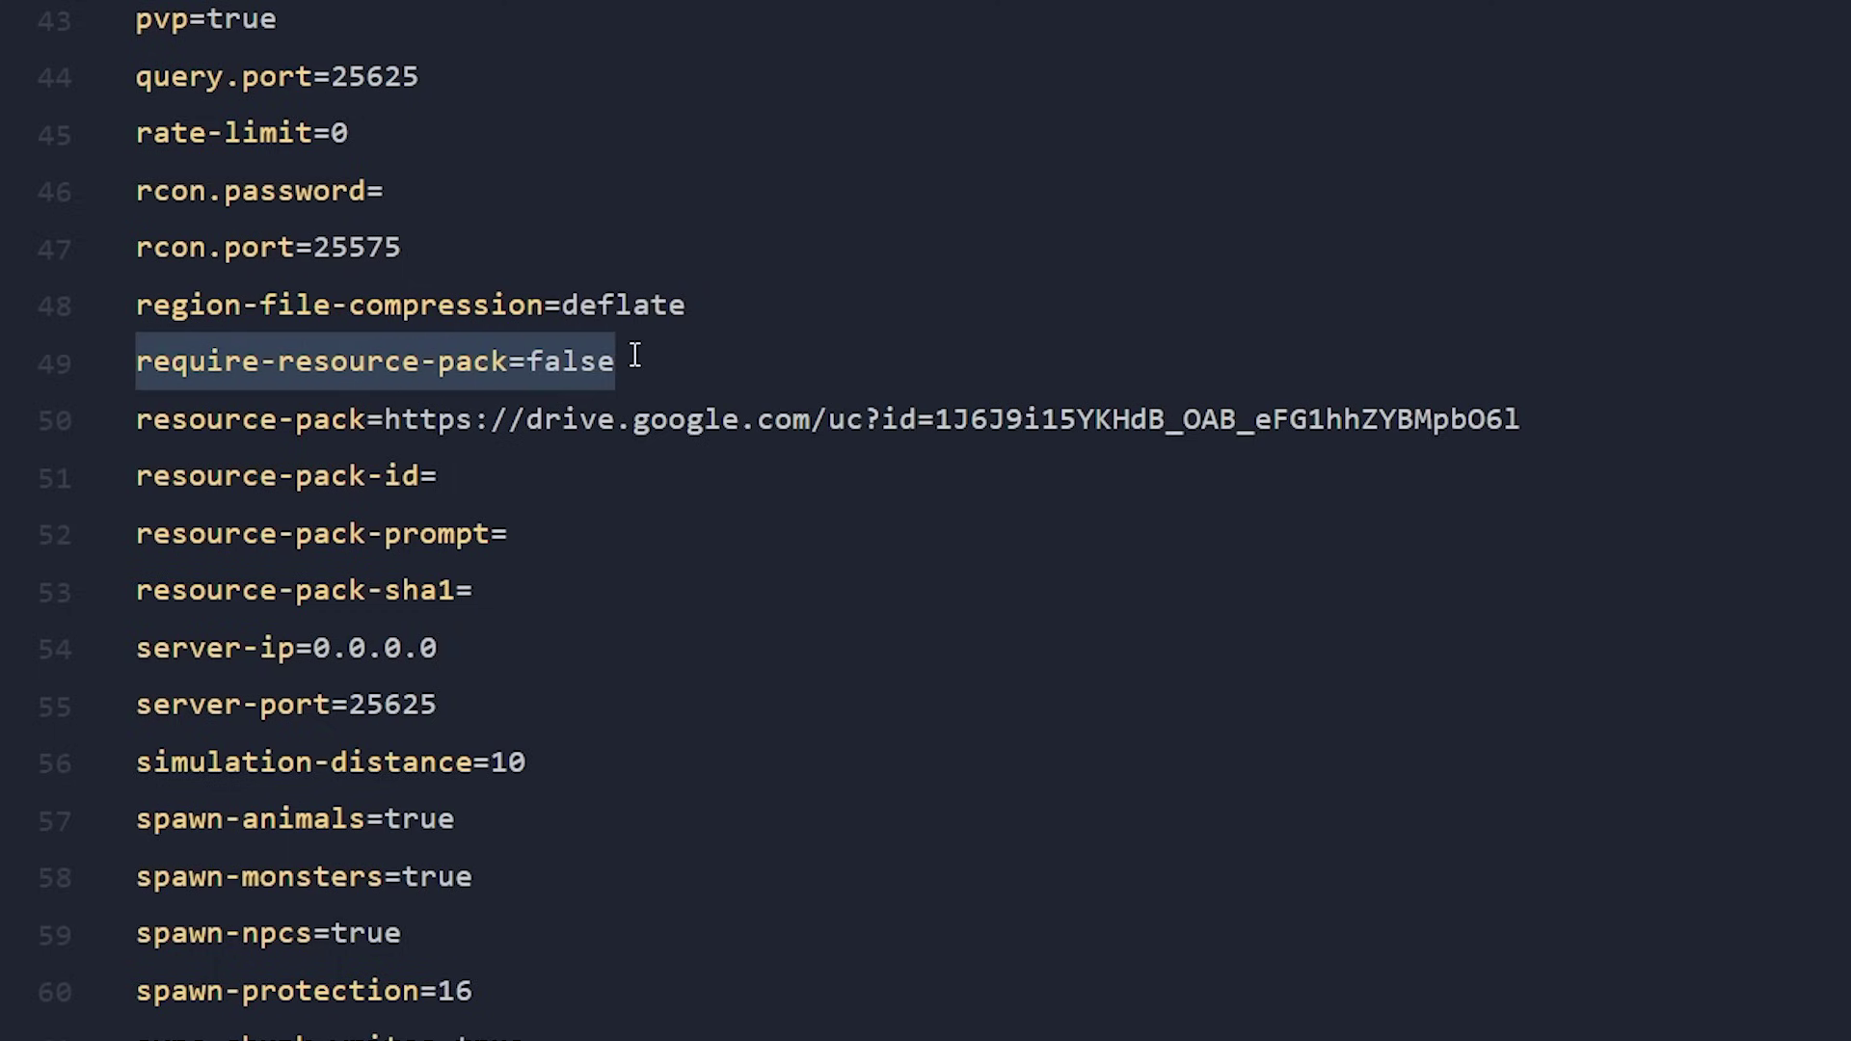
- Change require-resource-pack from false to true in server.properties
click(627, 359)
double_click(572, 341)
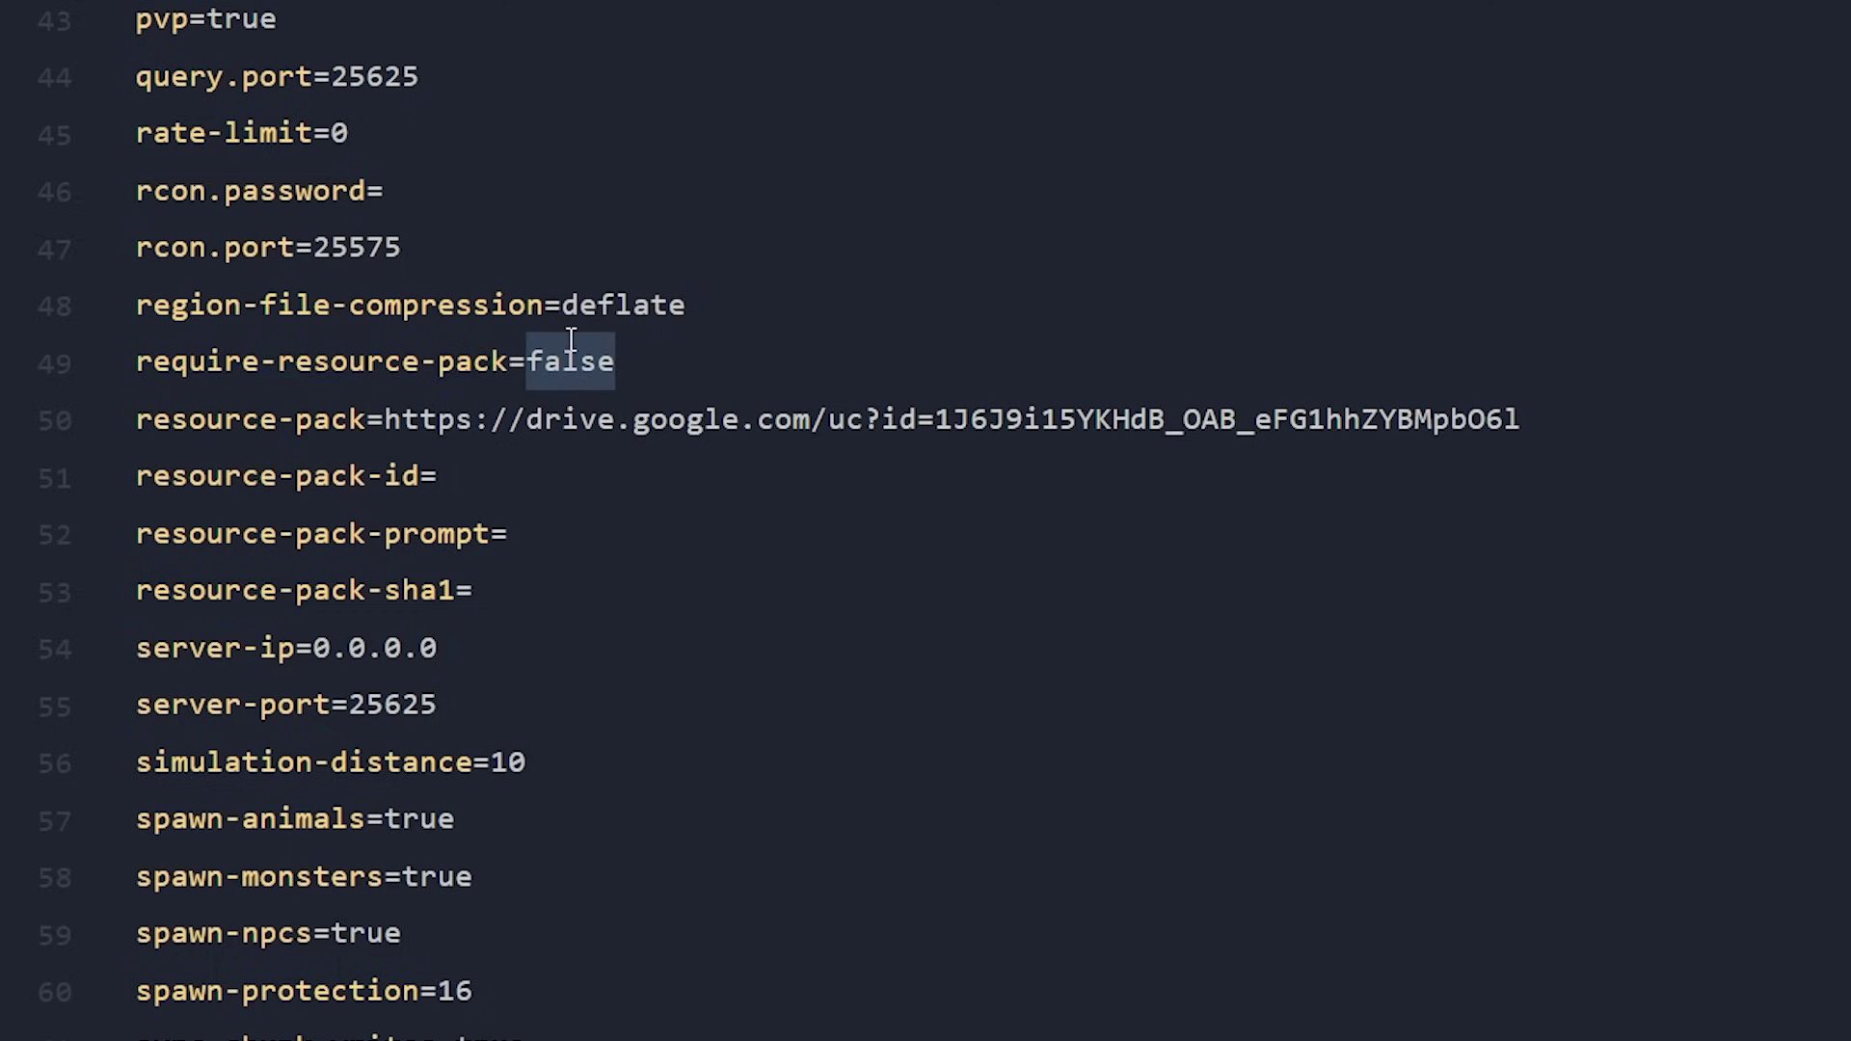
text(true)
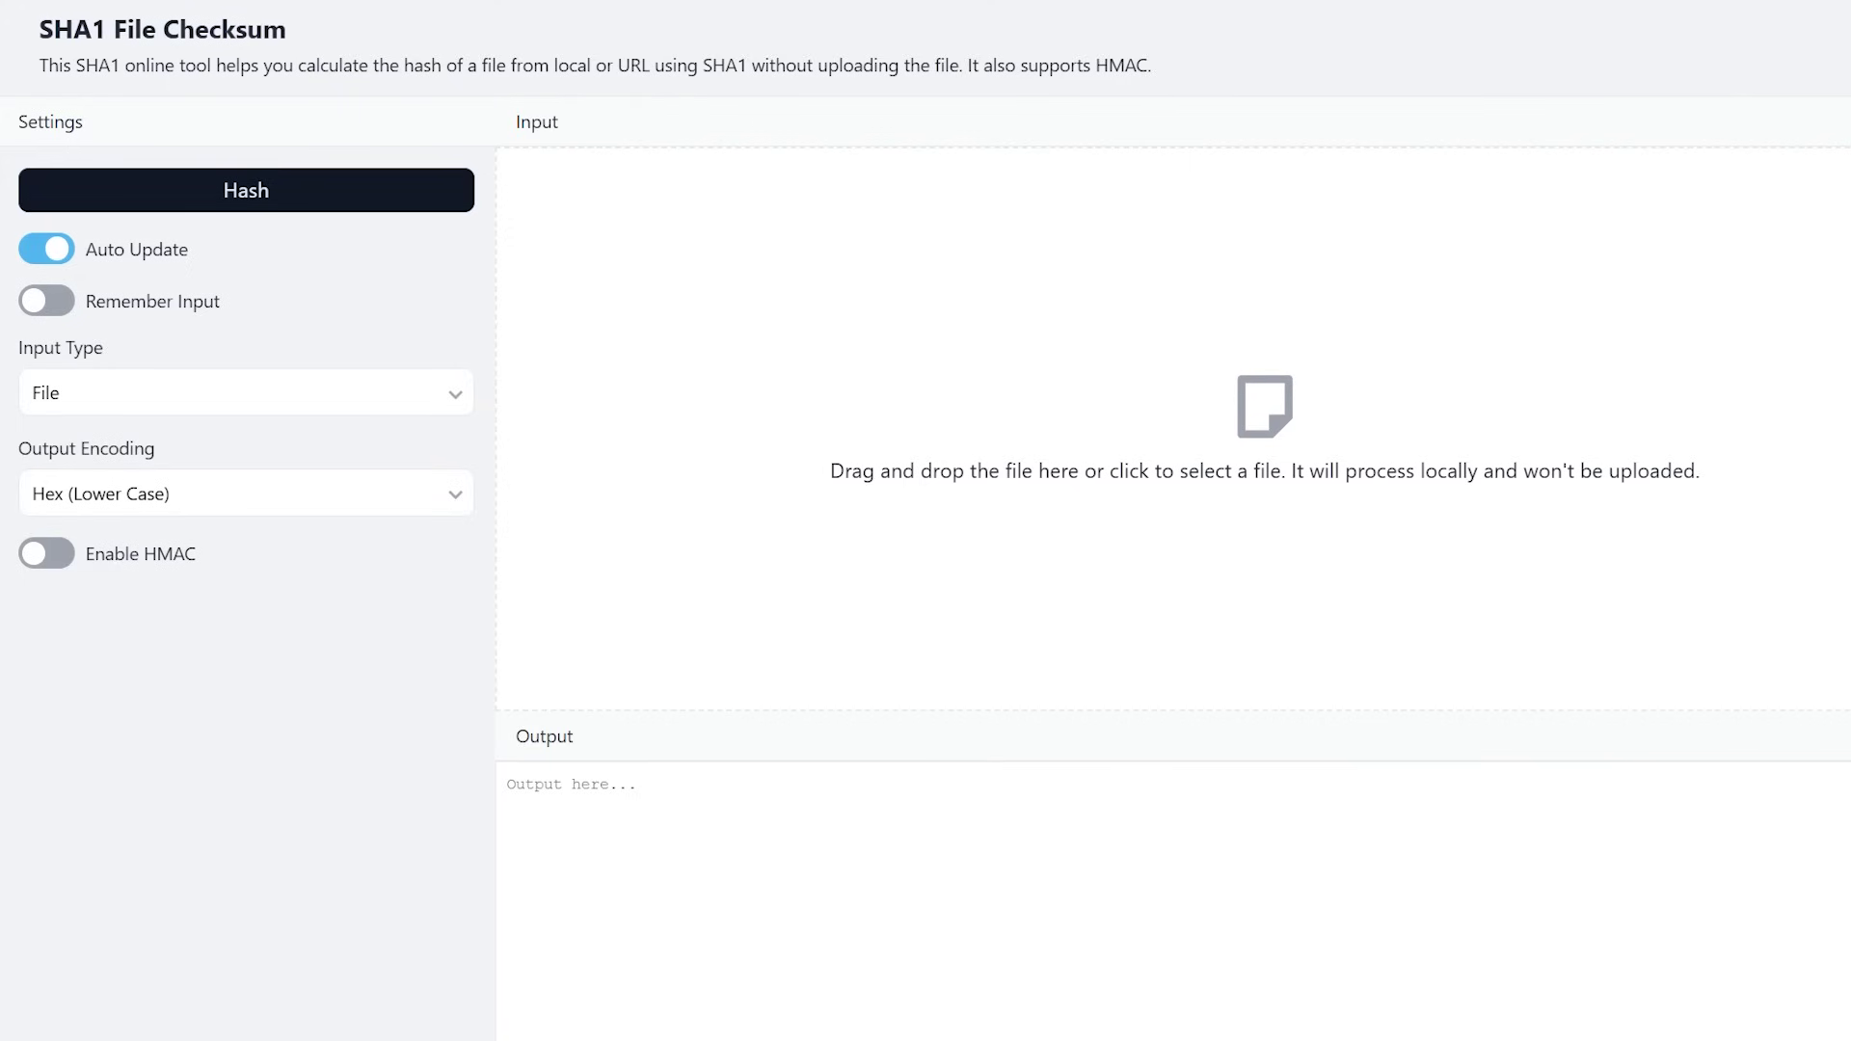
- Hash Bare Bones 1.21.5.zip in SHA1 File Checksum and select the output hash
drag(872, 396, 955, 393)
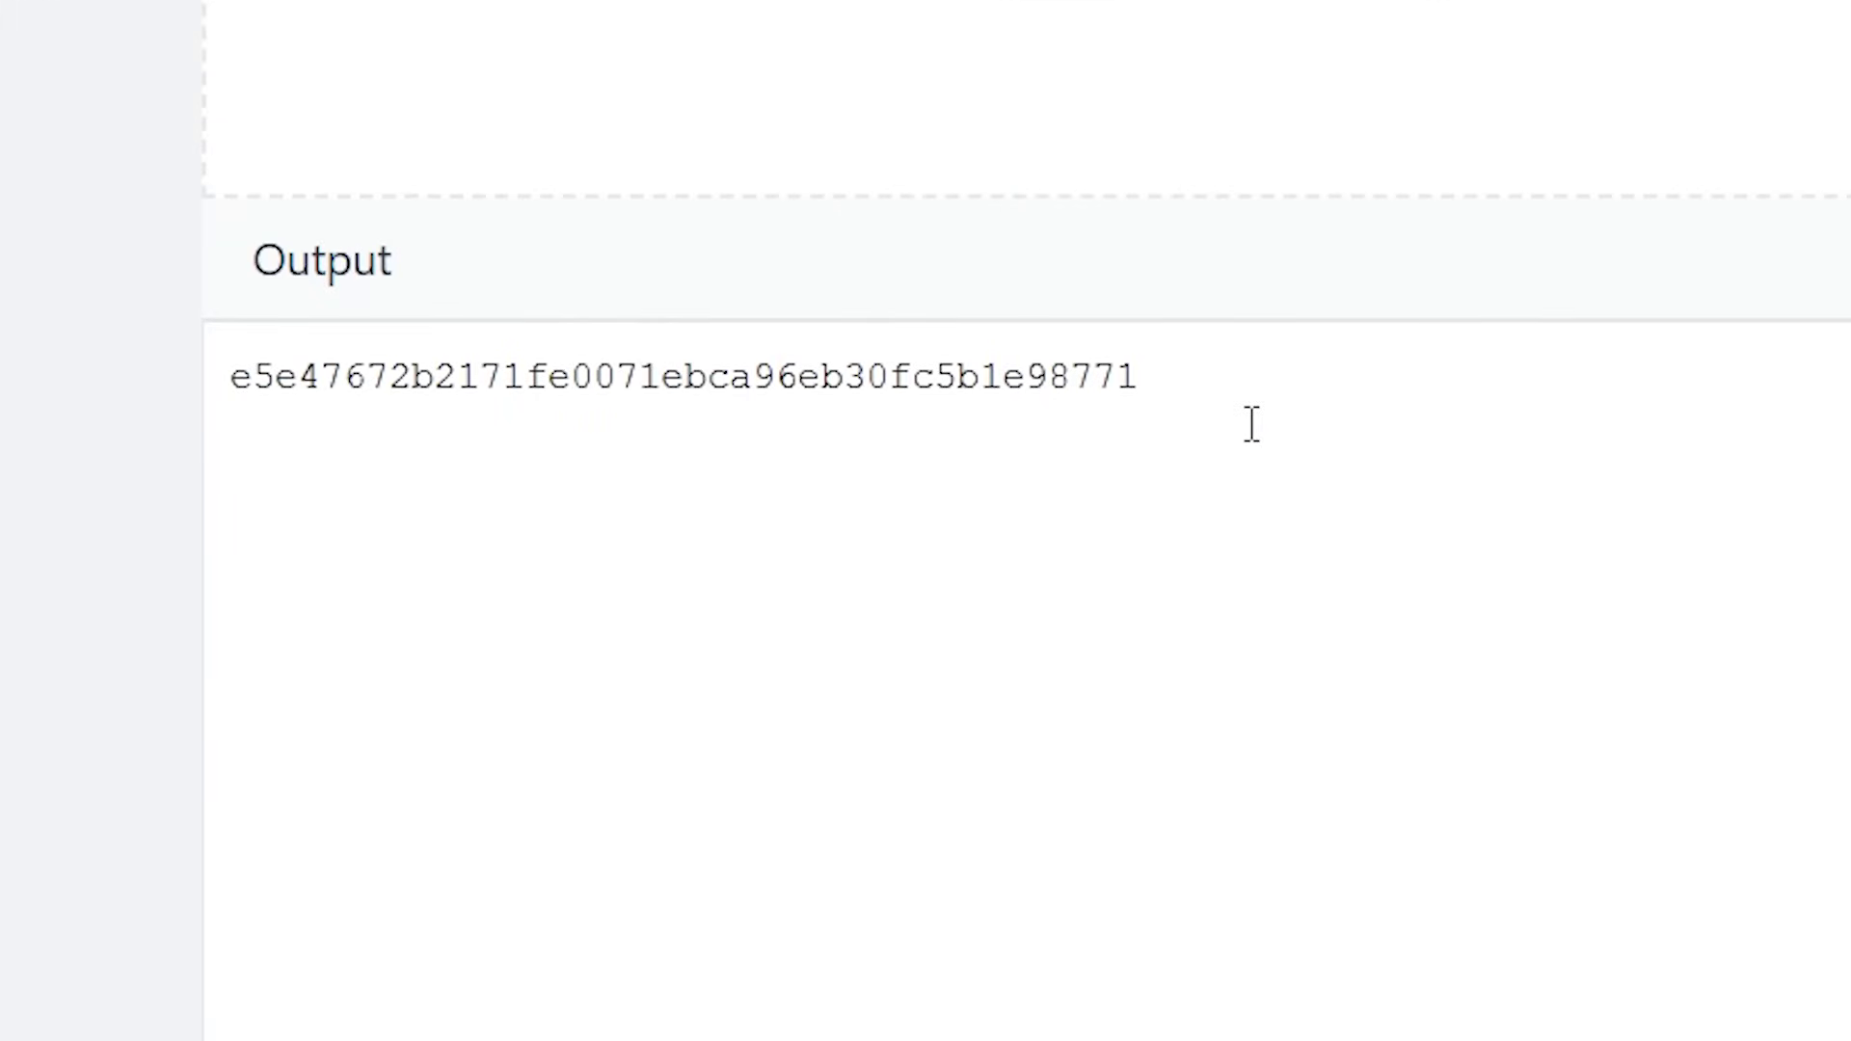
key(ctrl+a)
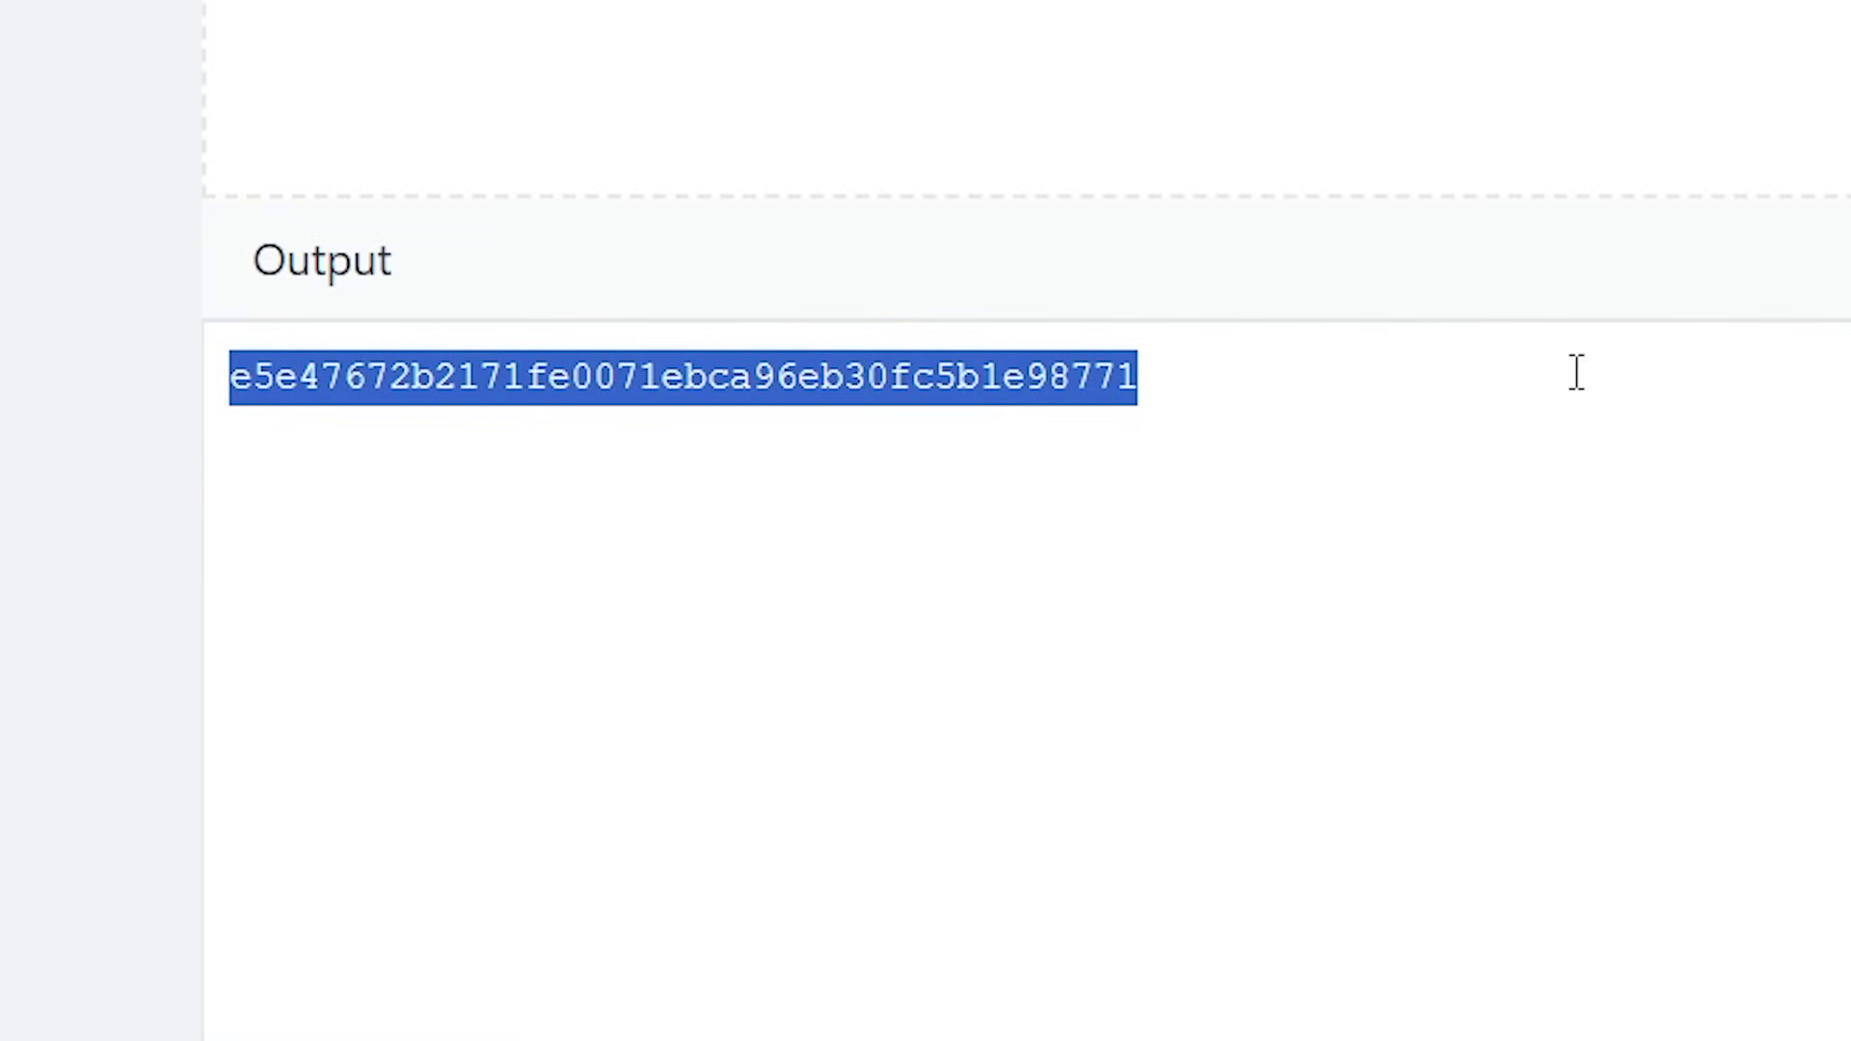
click(1519, 397)
drag(1437, 449, 236, 402)
- Copy hash e5e47672b2171fe0071ebca96eb30fc5b1e98771 and paste it after resource-pack-sha1= on line 53
click(1281, 425)
drag(1282, 425, 143, 391)
click(1119, 587)
double_click(1369, 402)
key(ctrl+c)
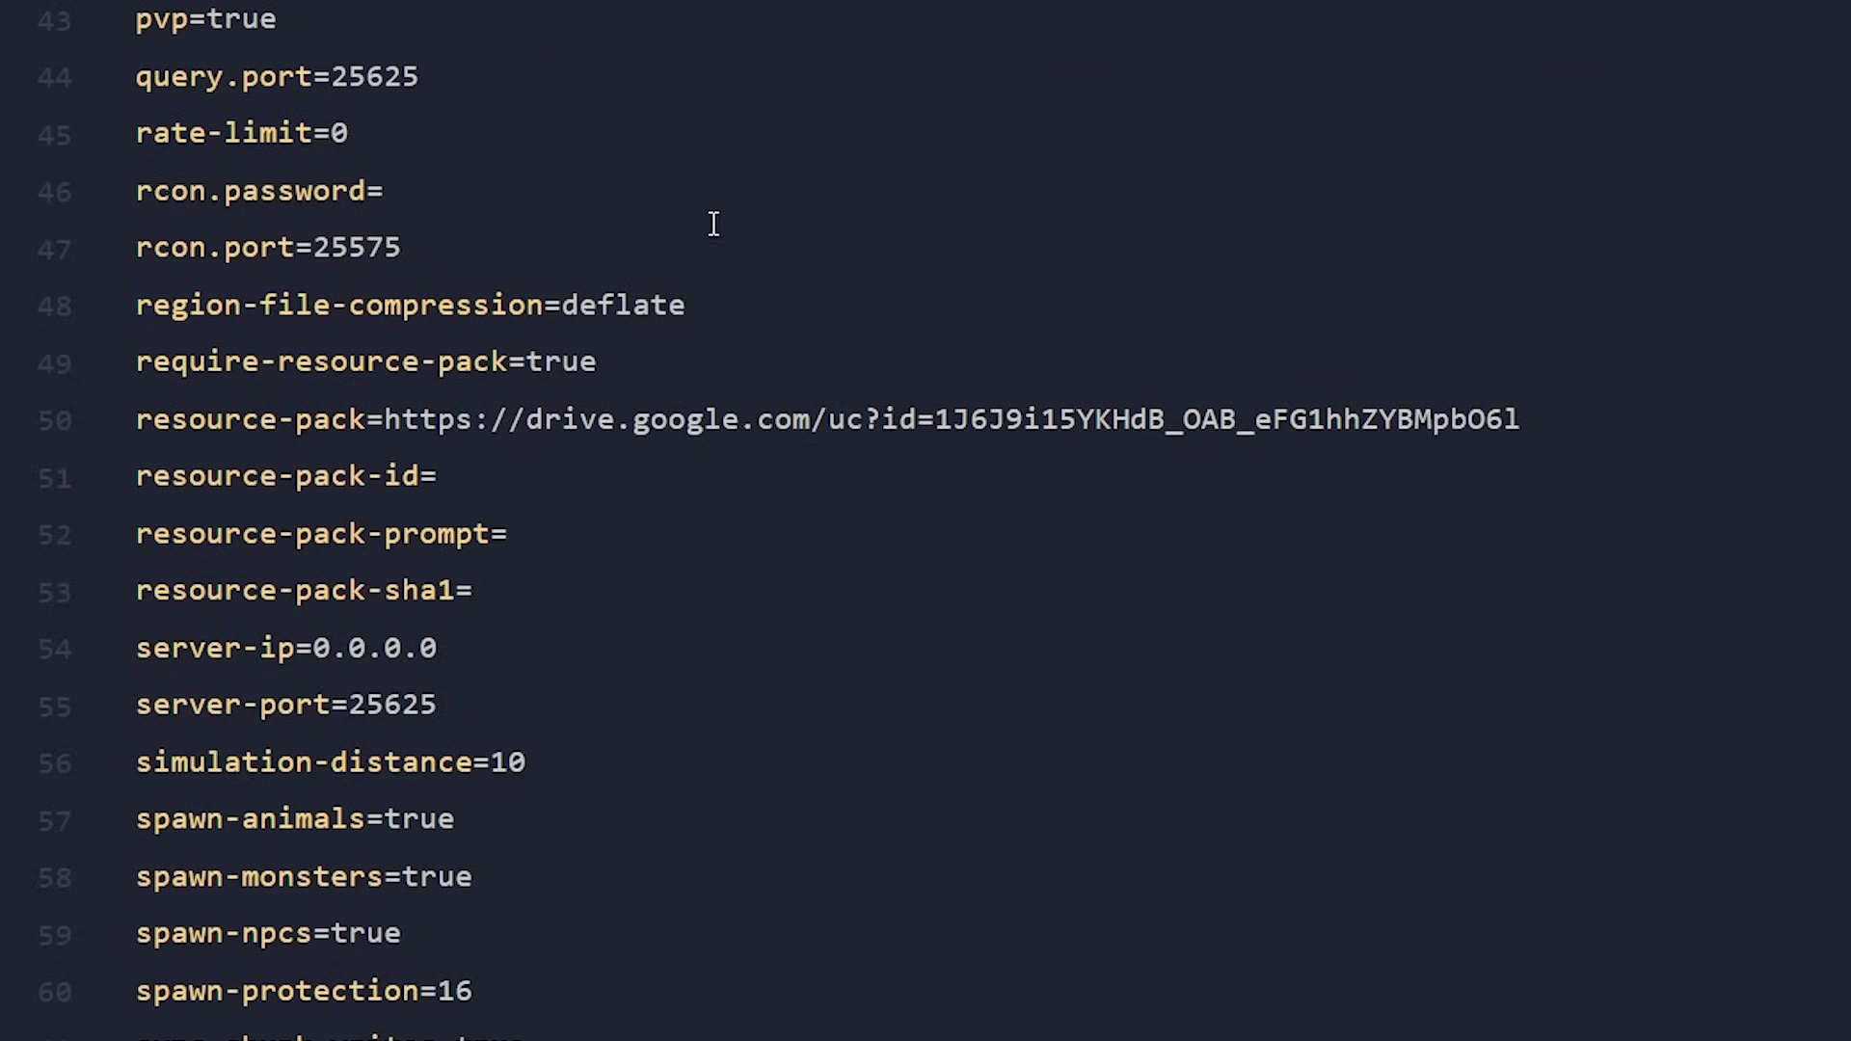
click(141, 592)
drag(141, 593, 512, 603)
click(509, 602)
key(ctrl+v)
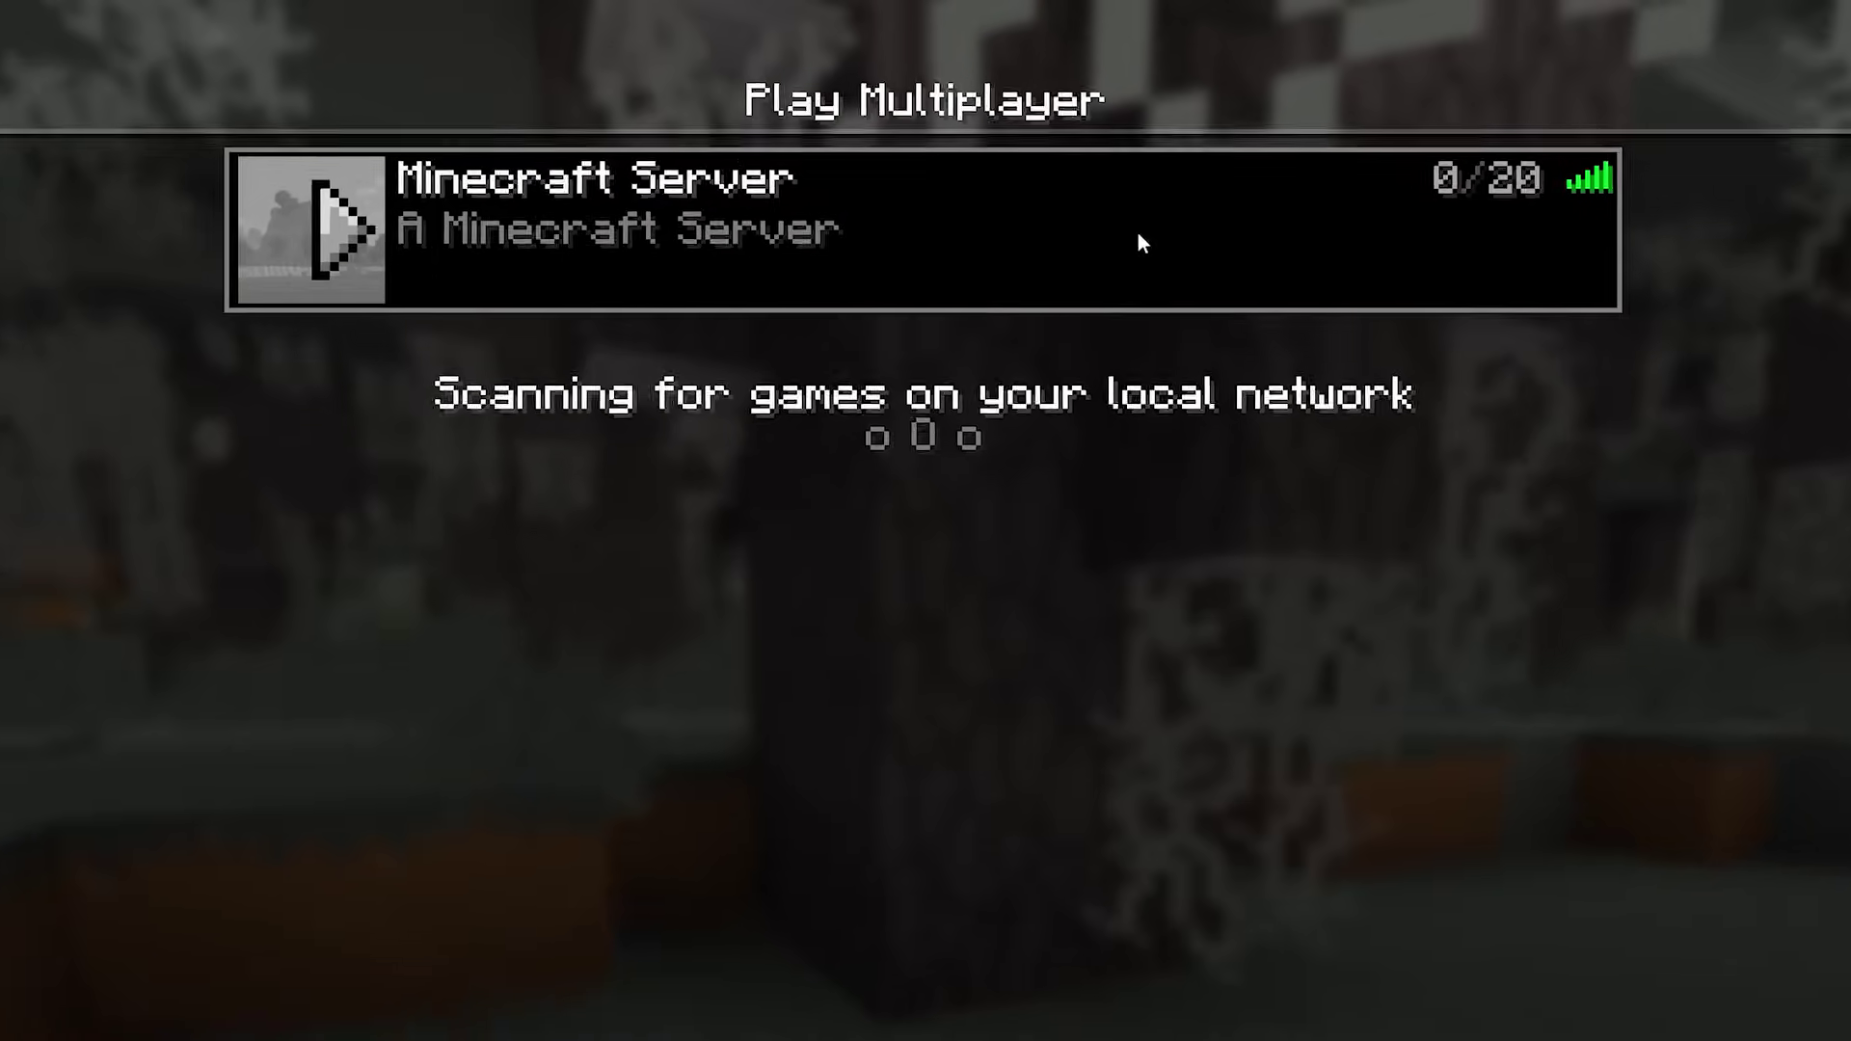
- Join Minecraft Server, accept its required resource pack, then open Options > Resource Packs
double_click(1071, 165)
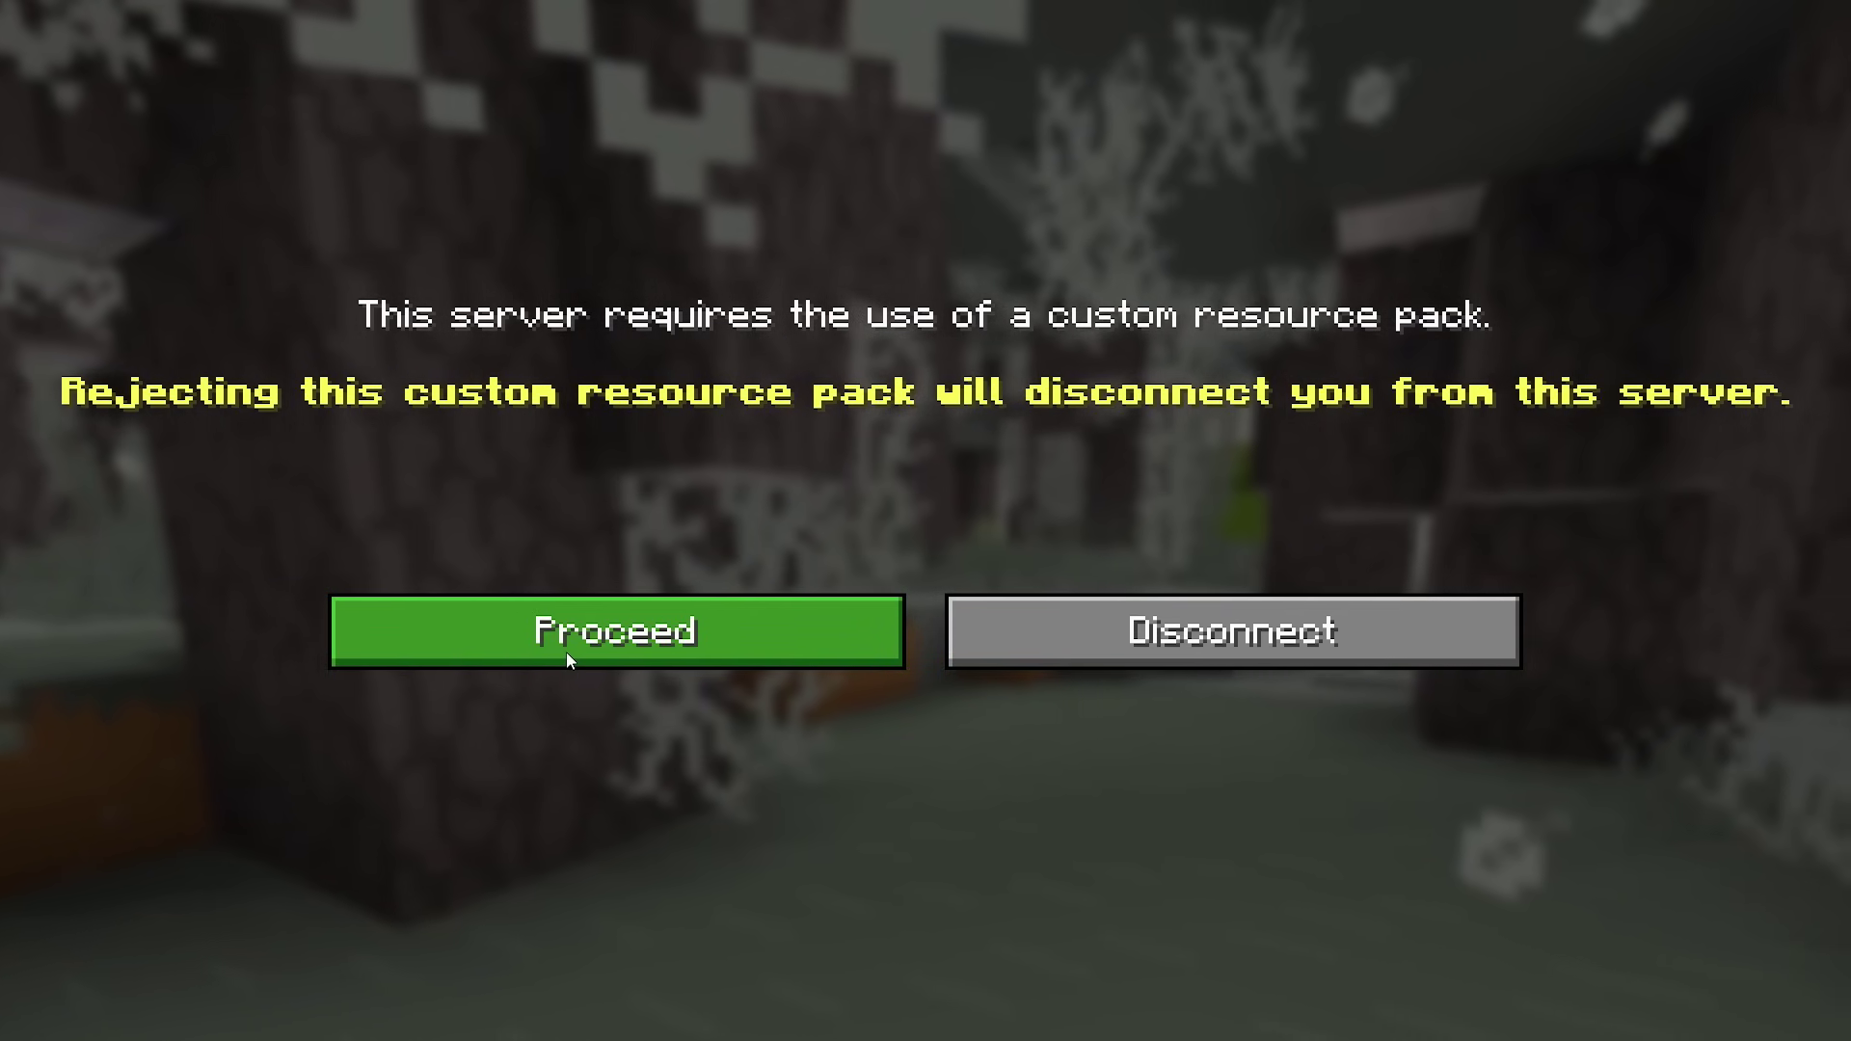
click(564, 650)
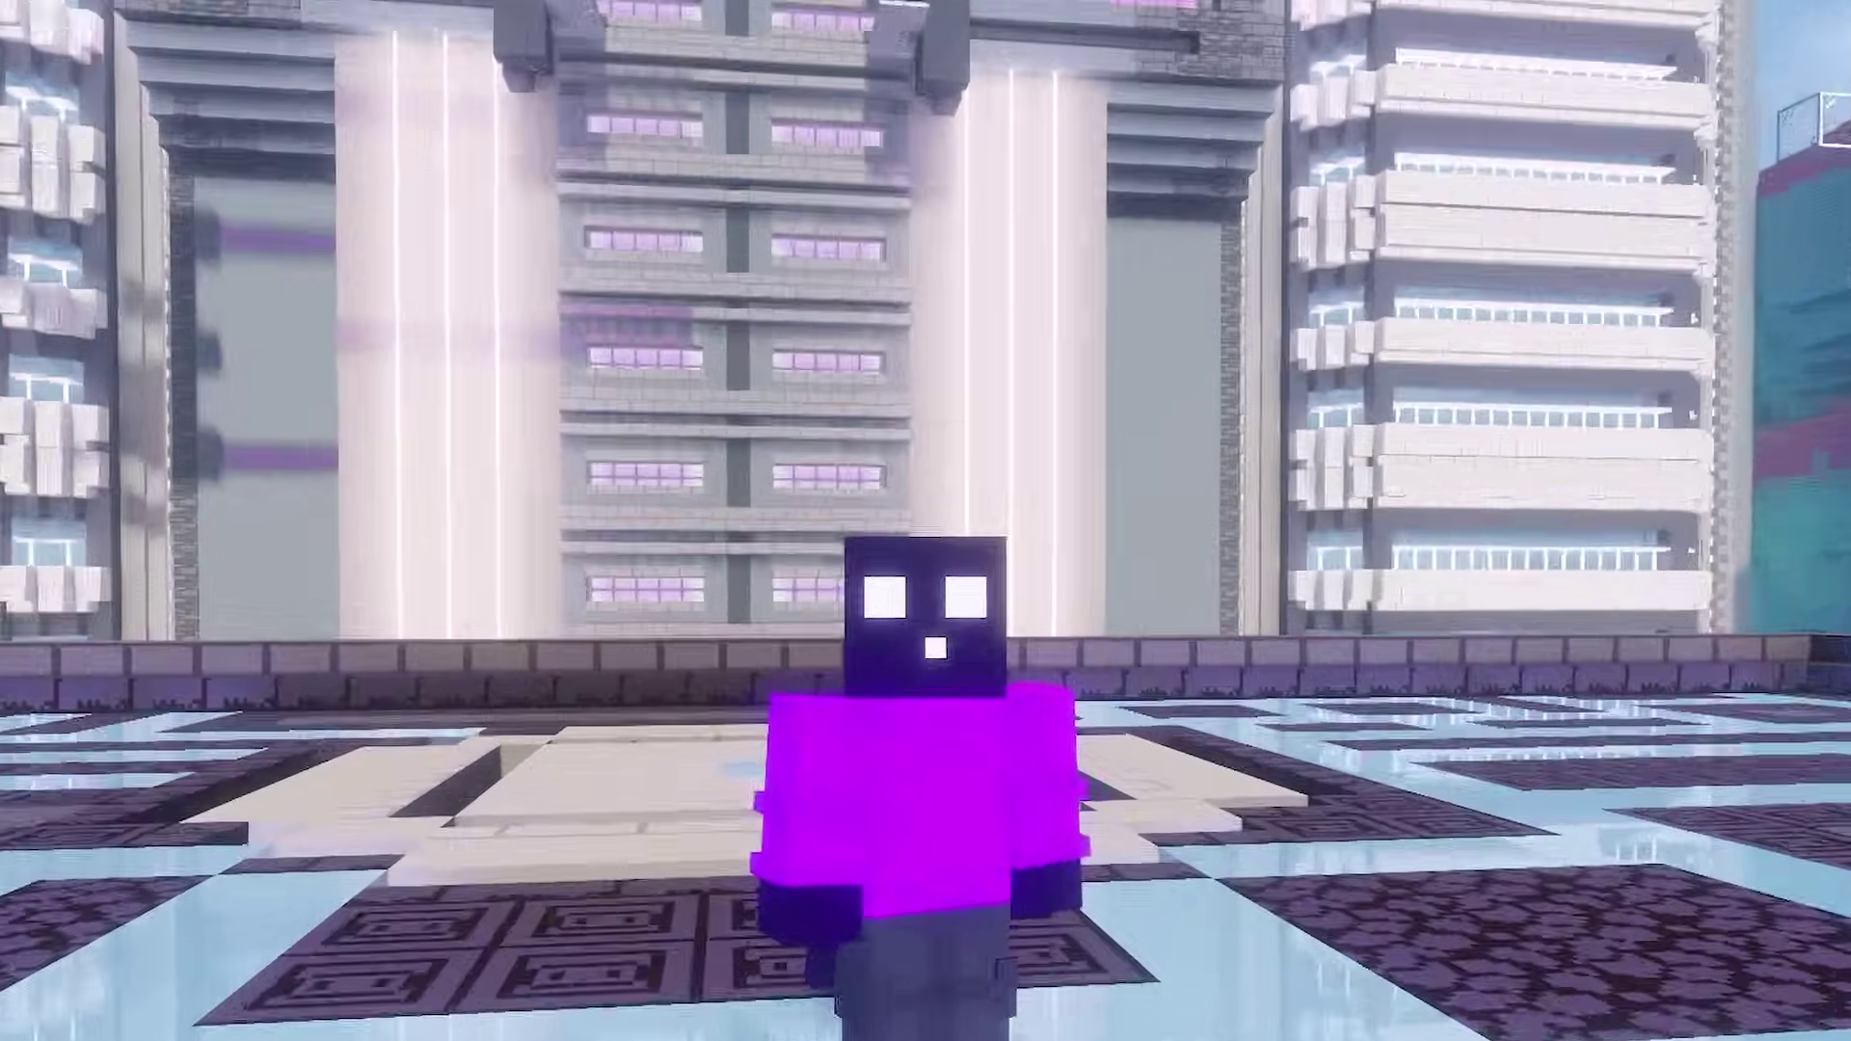
key(Escape)
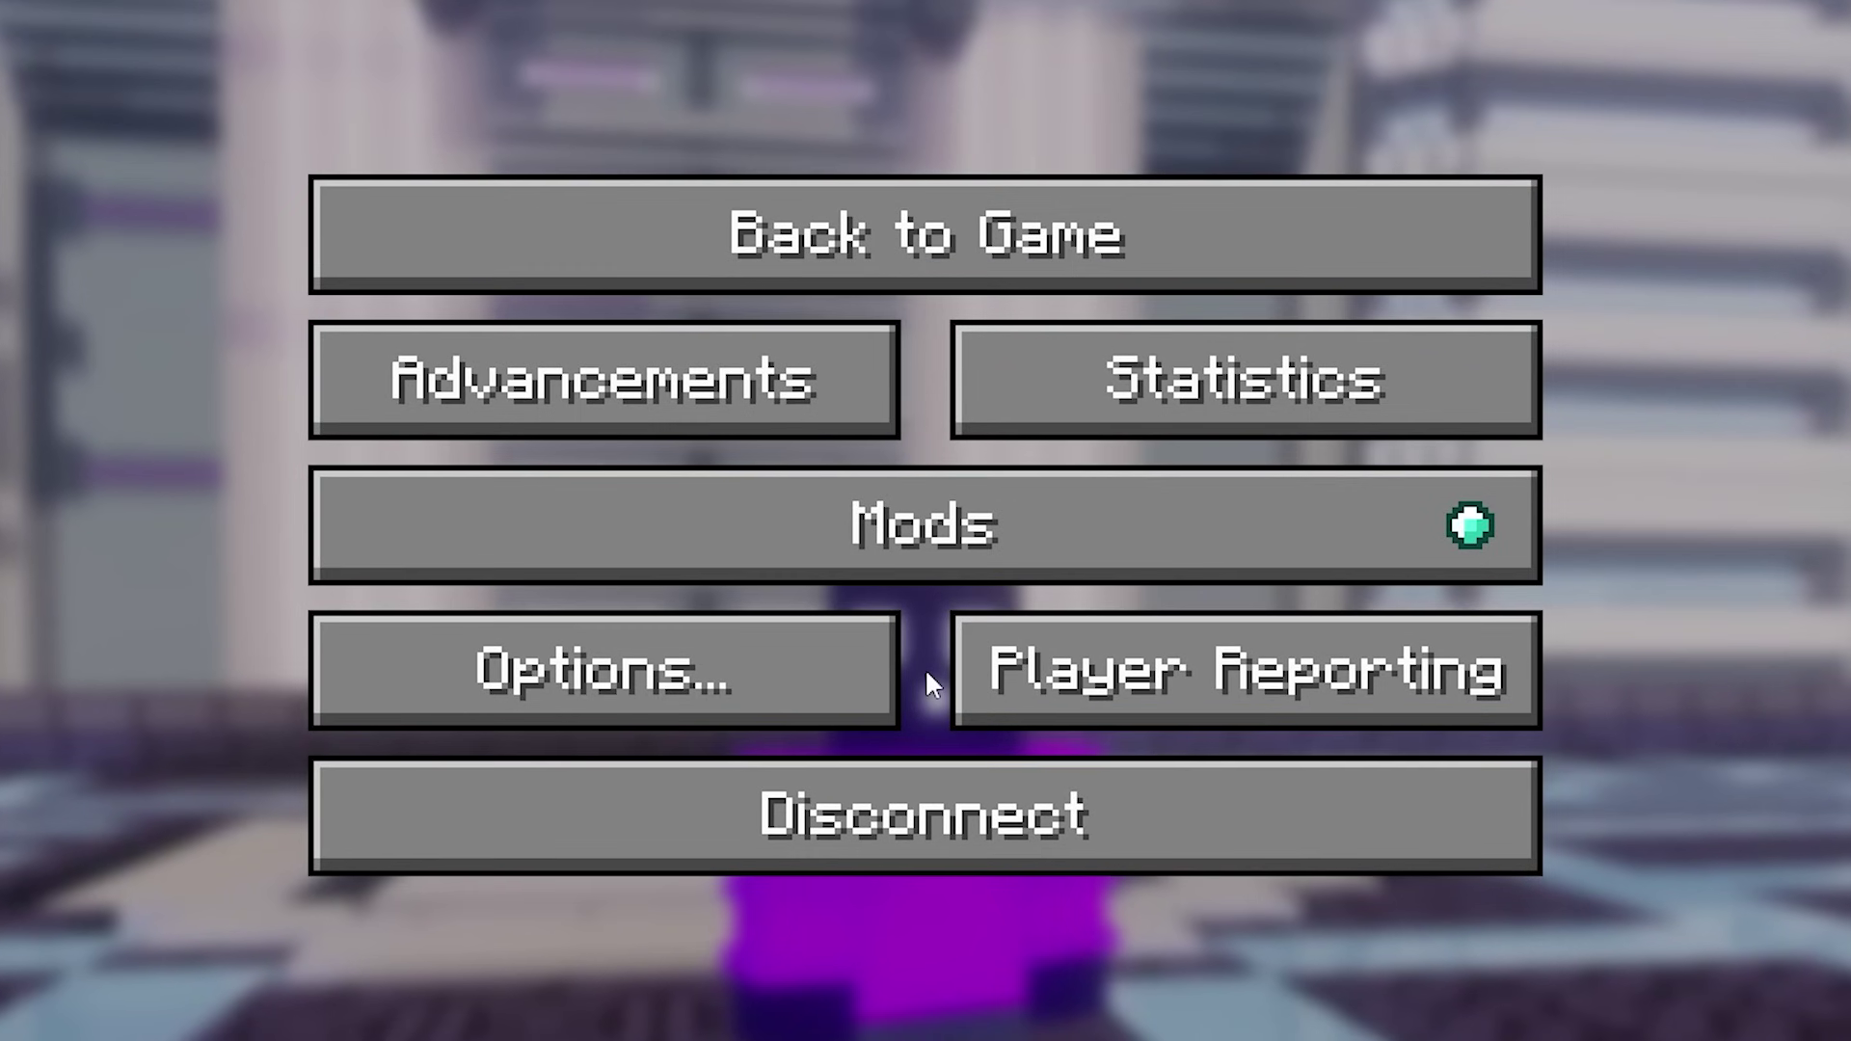
click(451, 674)
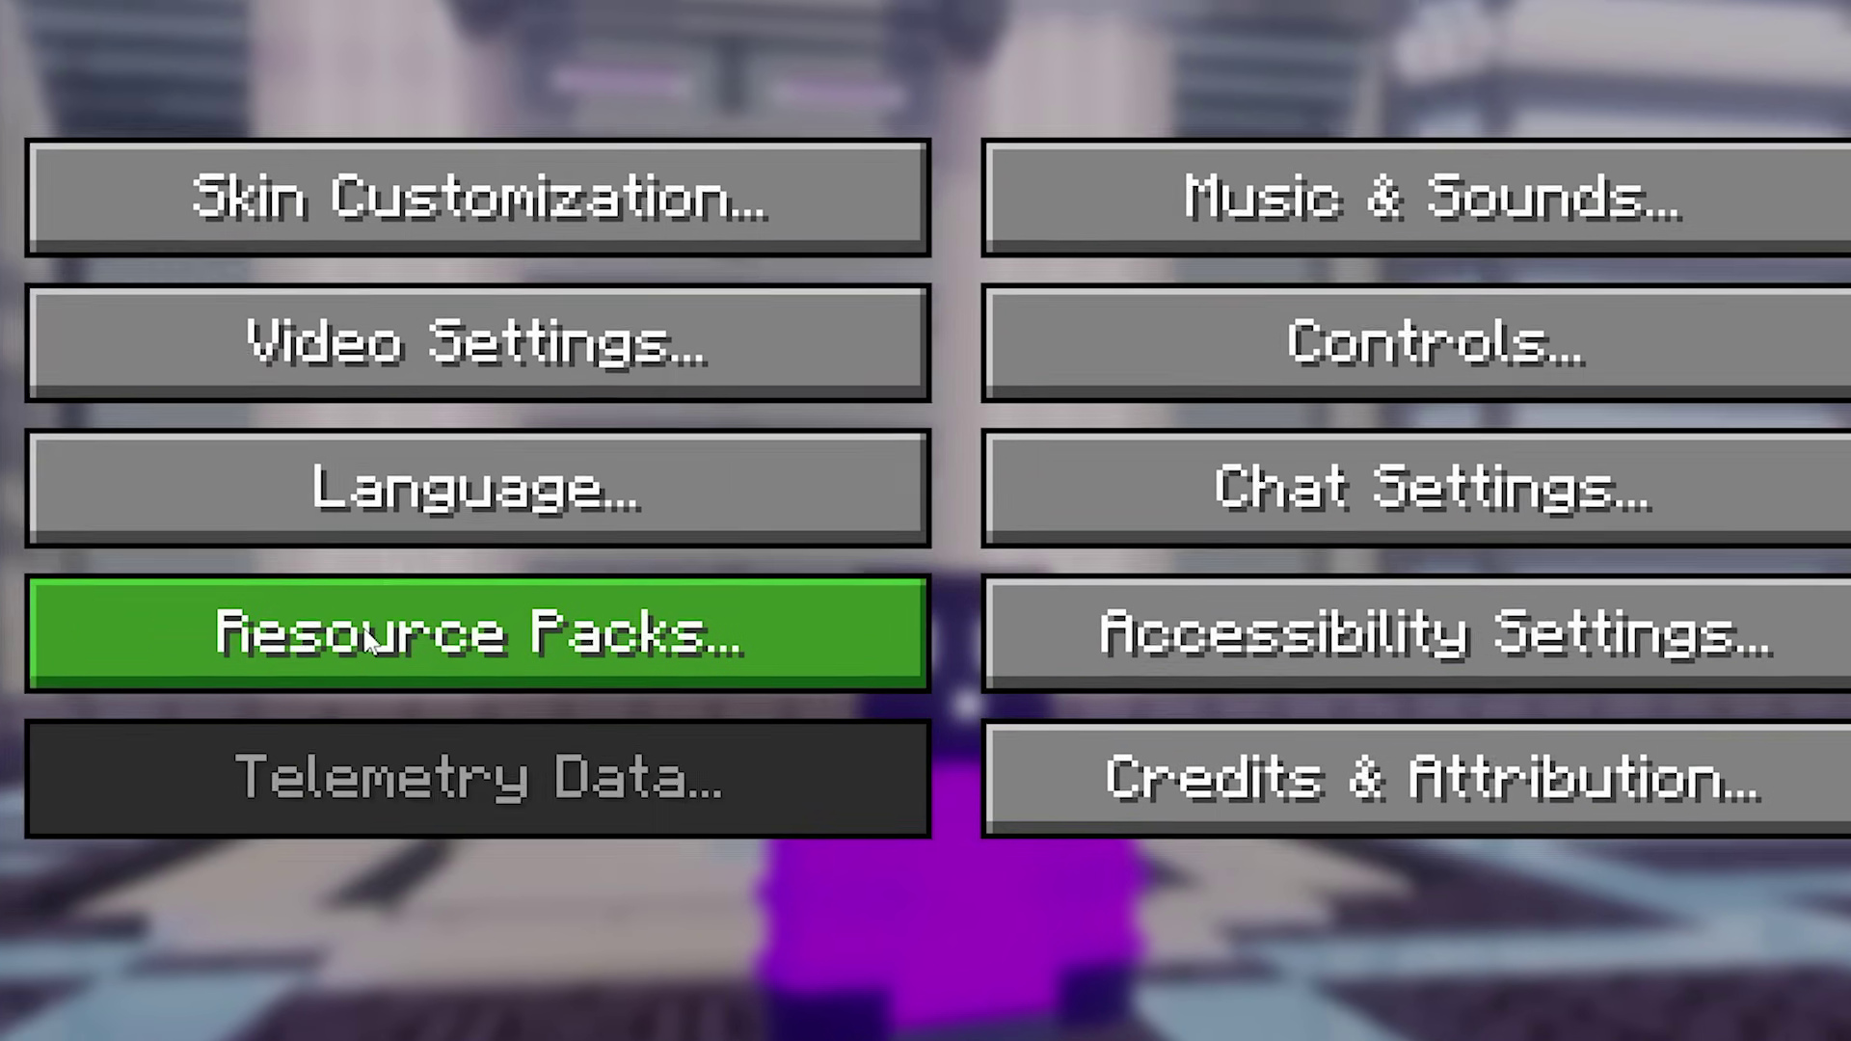
click(367, 641)
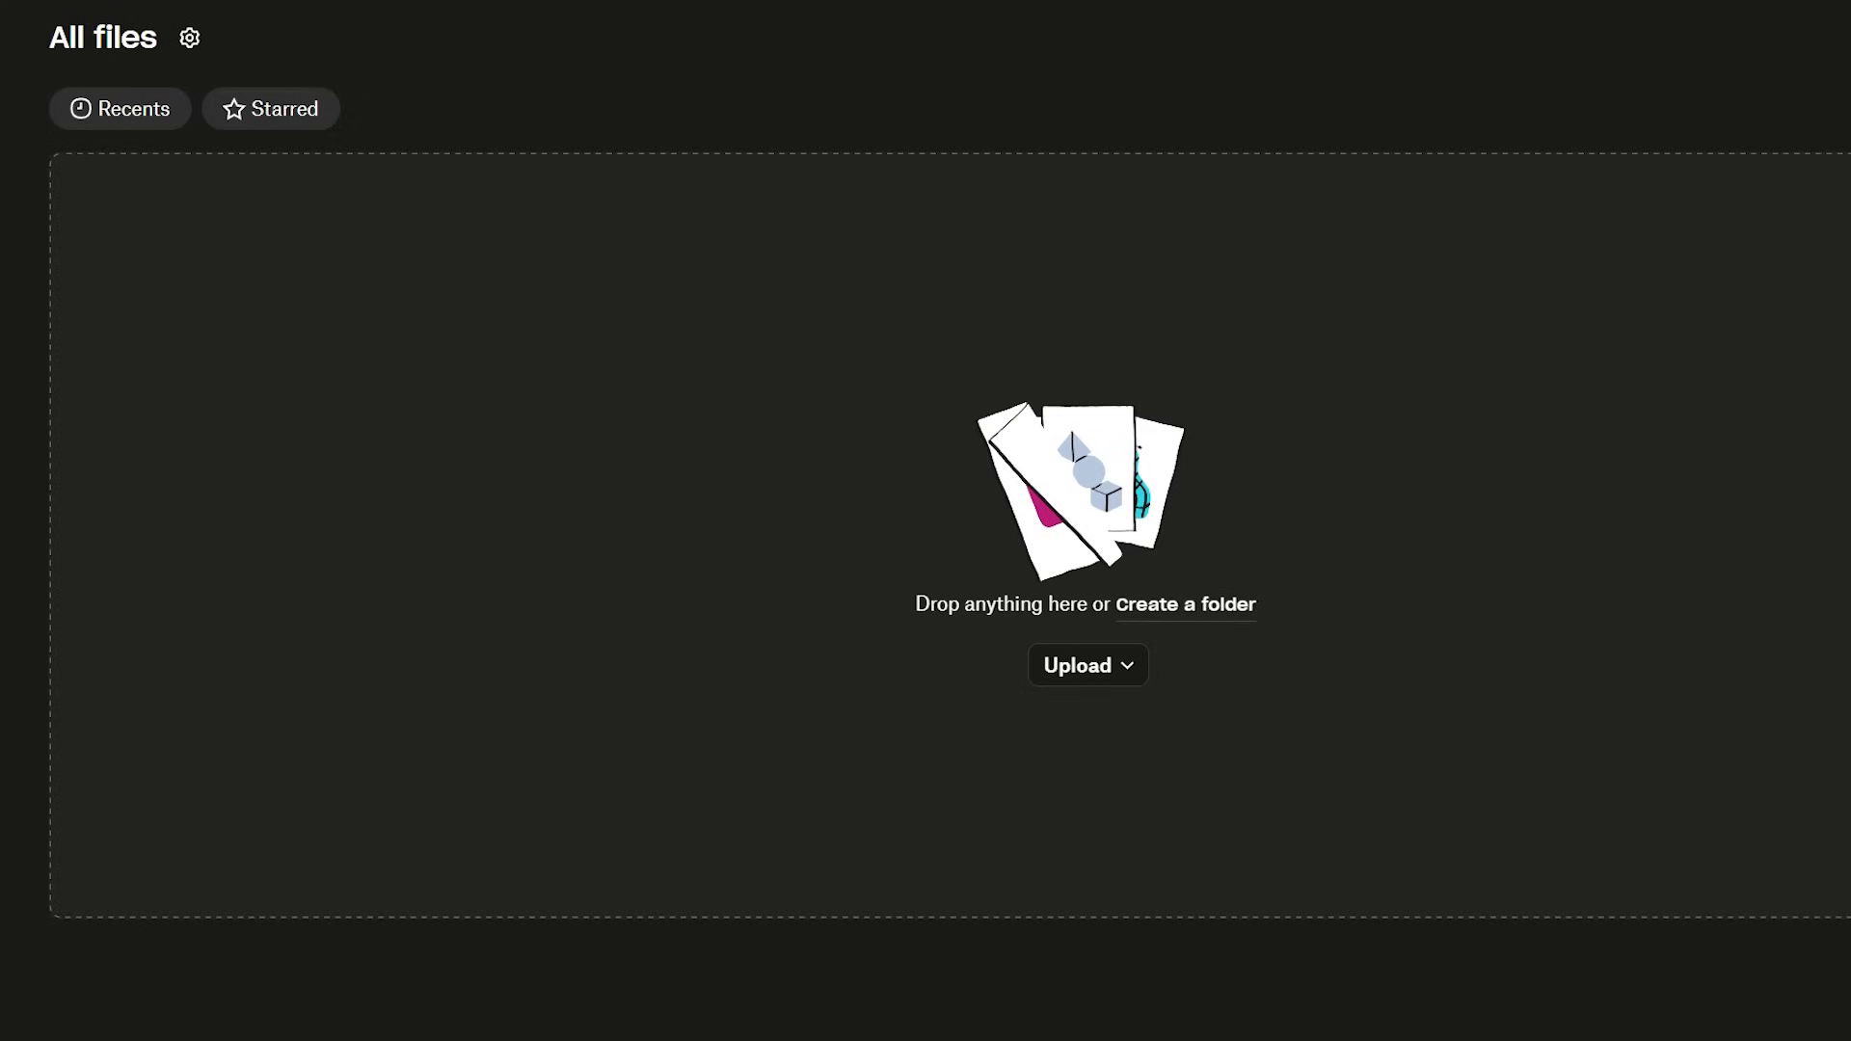
- Upload Bare Bones 1.21.5.zip to Dropbox All files and copy its share link
drag(58, 579, 726, 459)
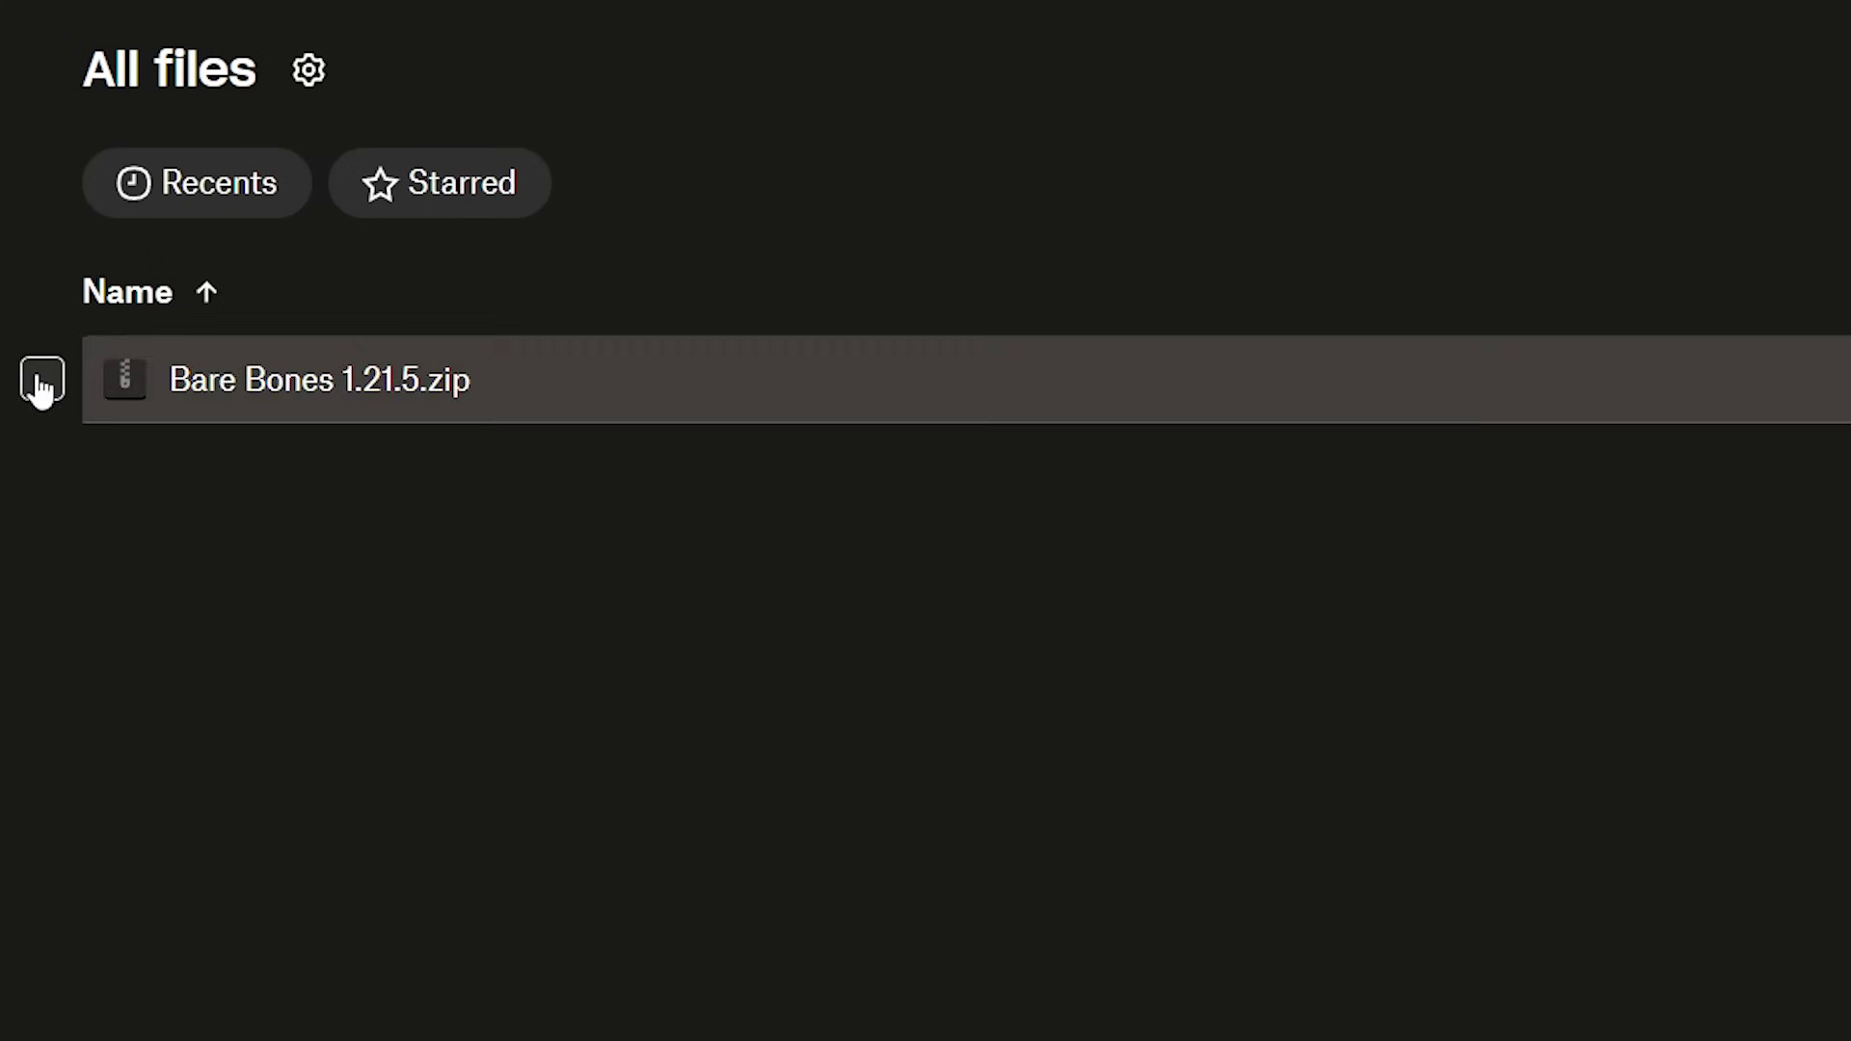
click(27, 229)
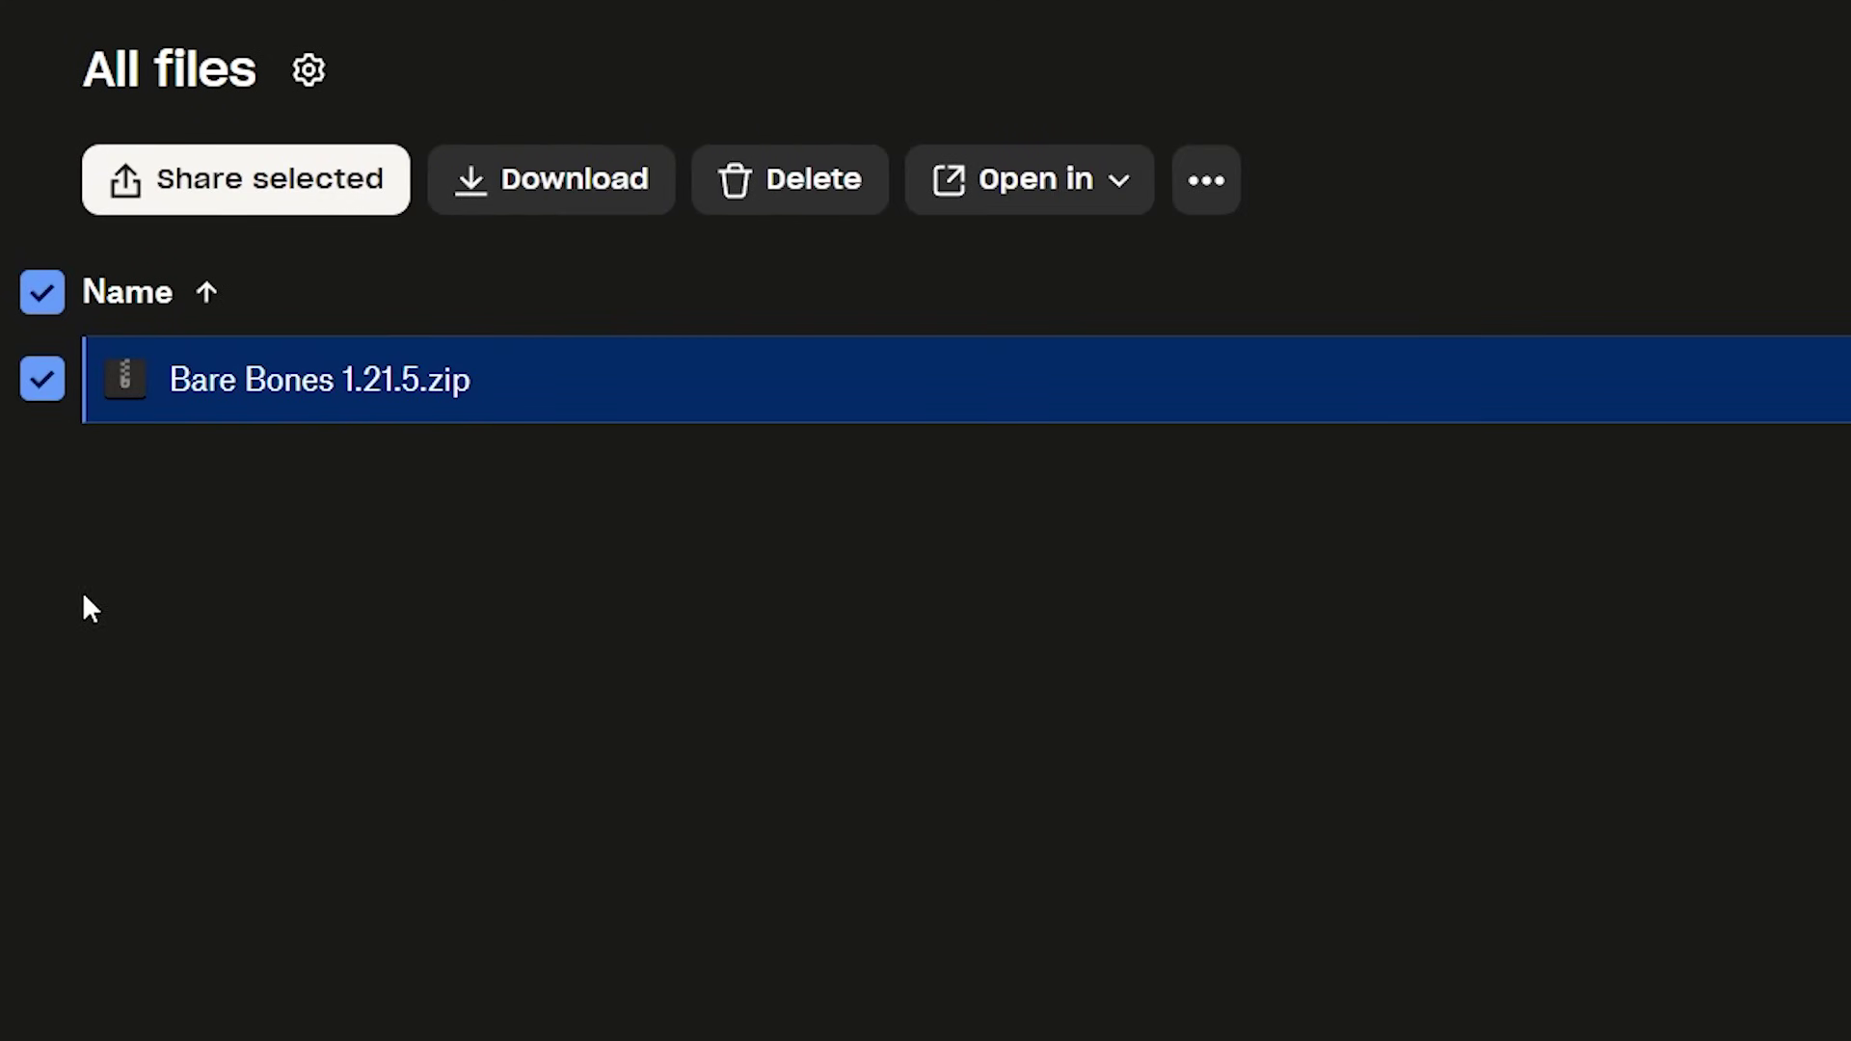
click(1208, 183)
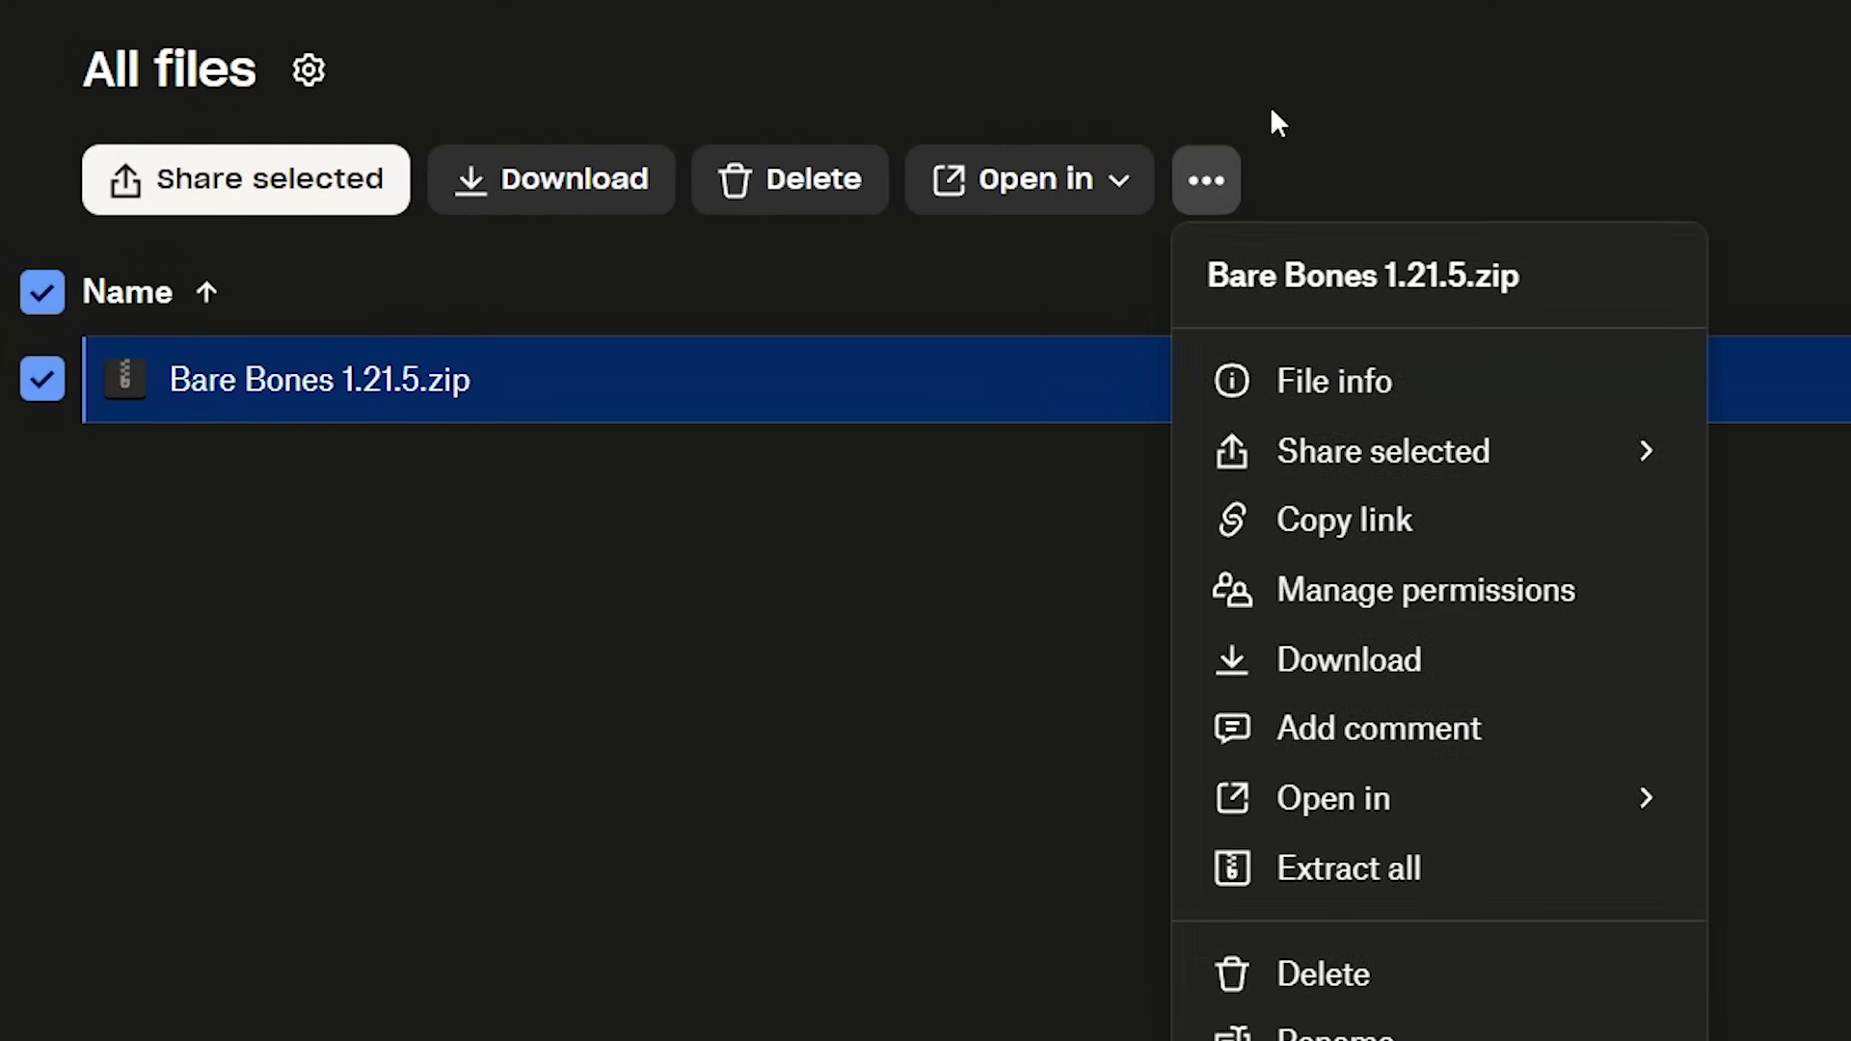
click(1287, 525)
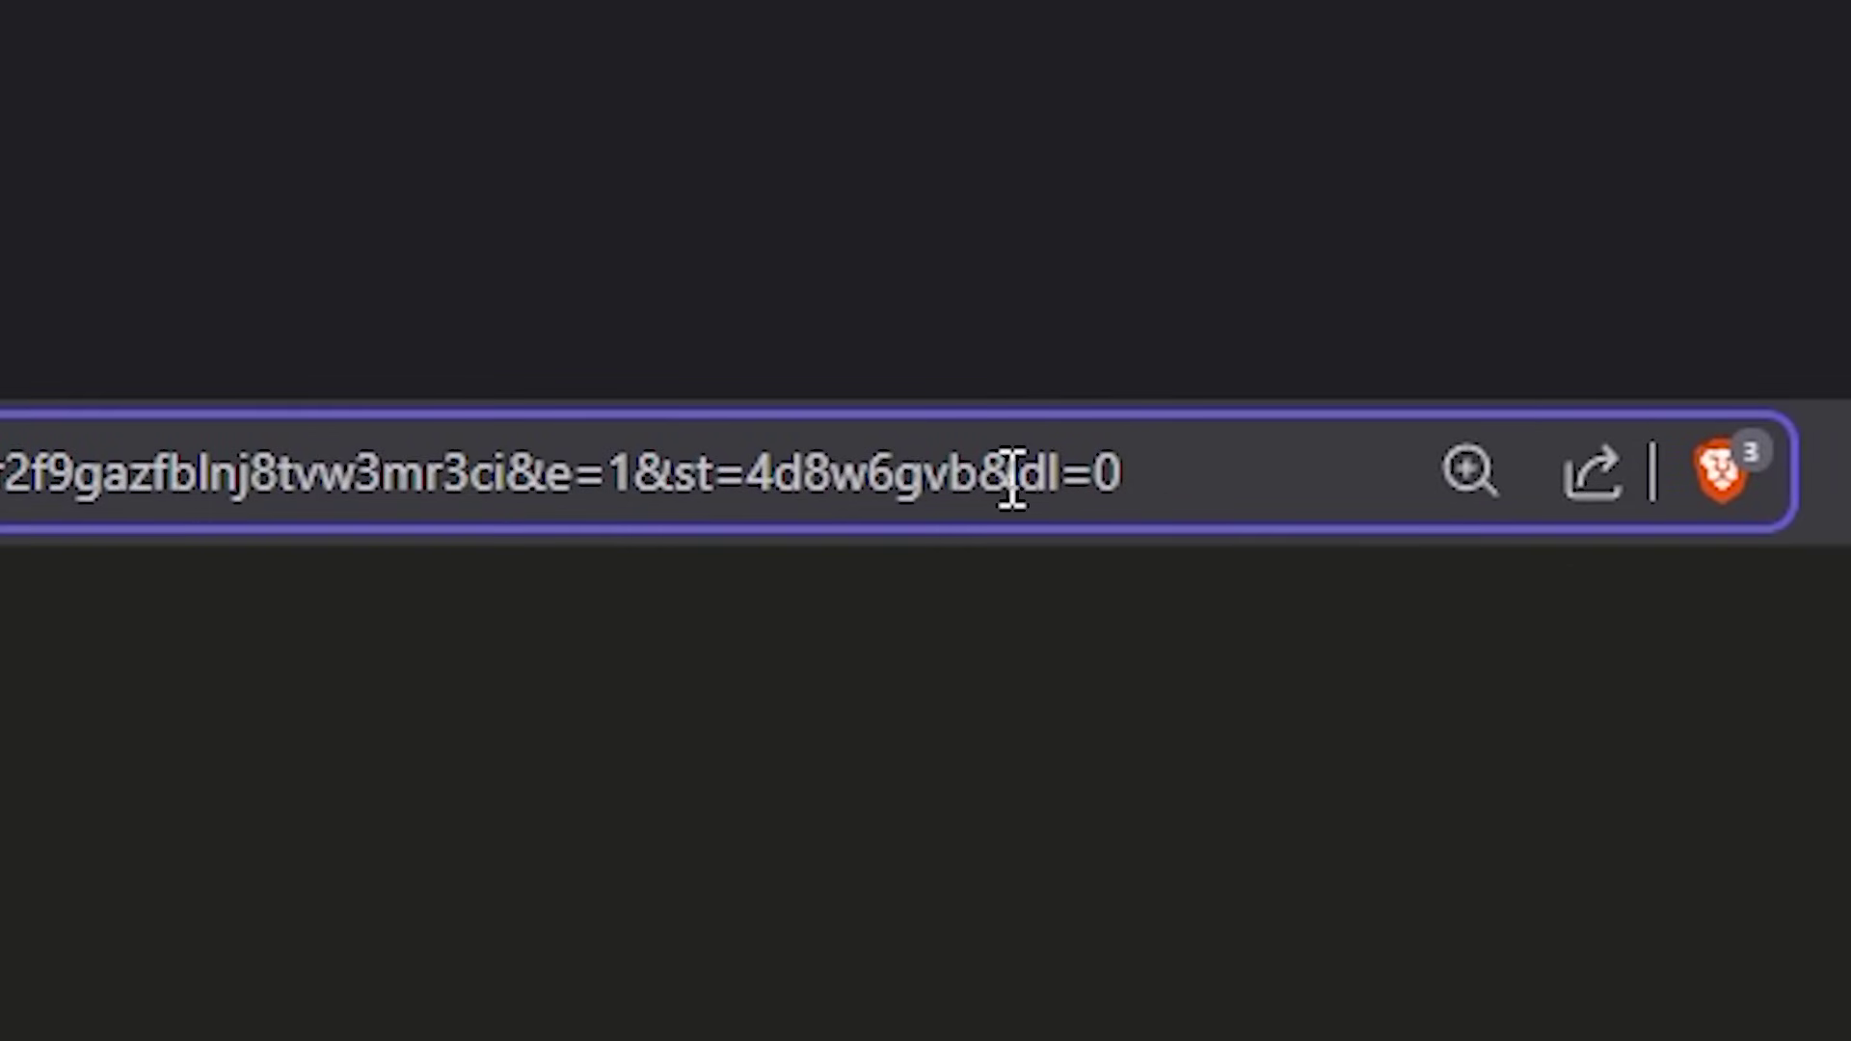
- Change the Dropbox link's ending from dl=0 to dl=1 and load it
key(BackSpace)
text(1)
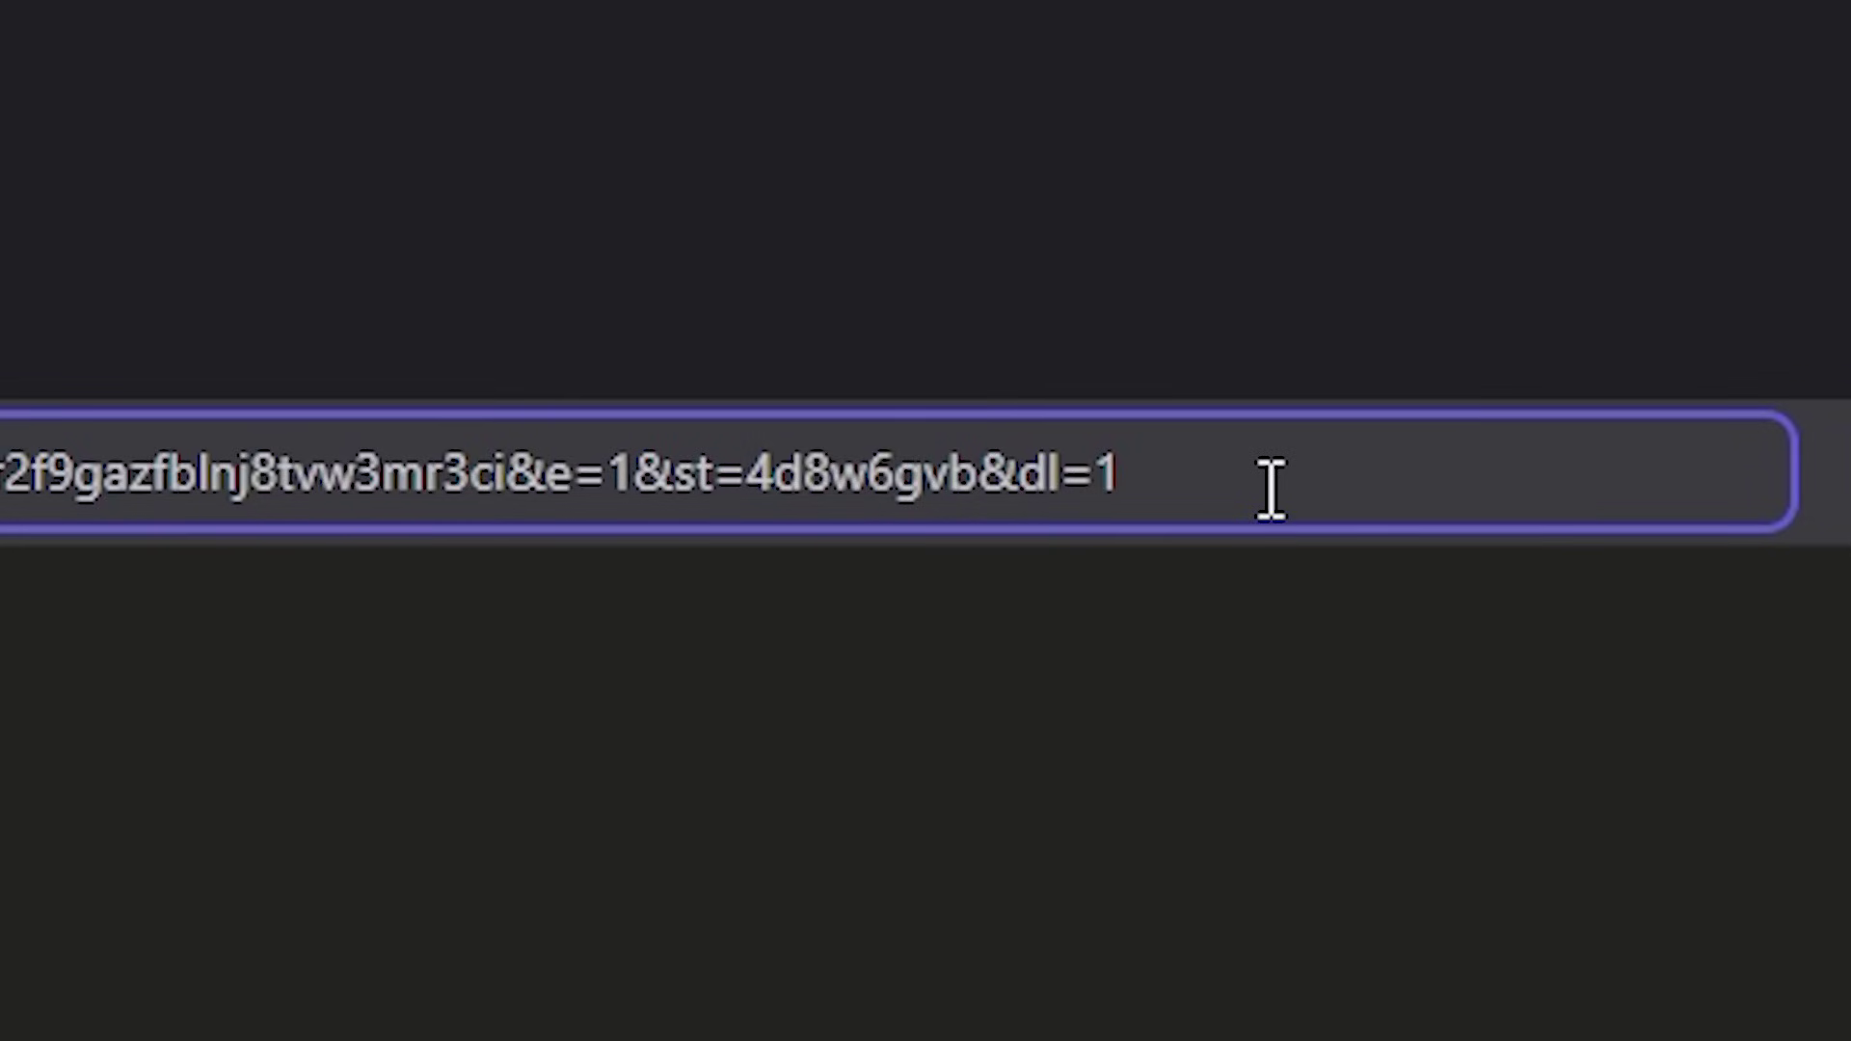
key(Return)
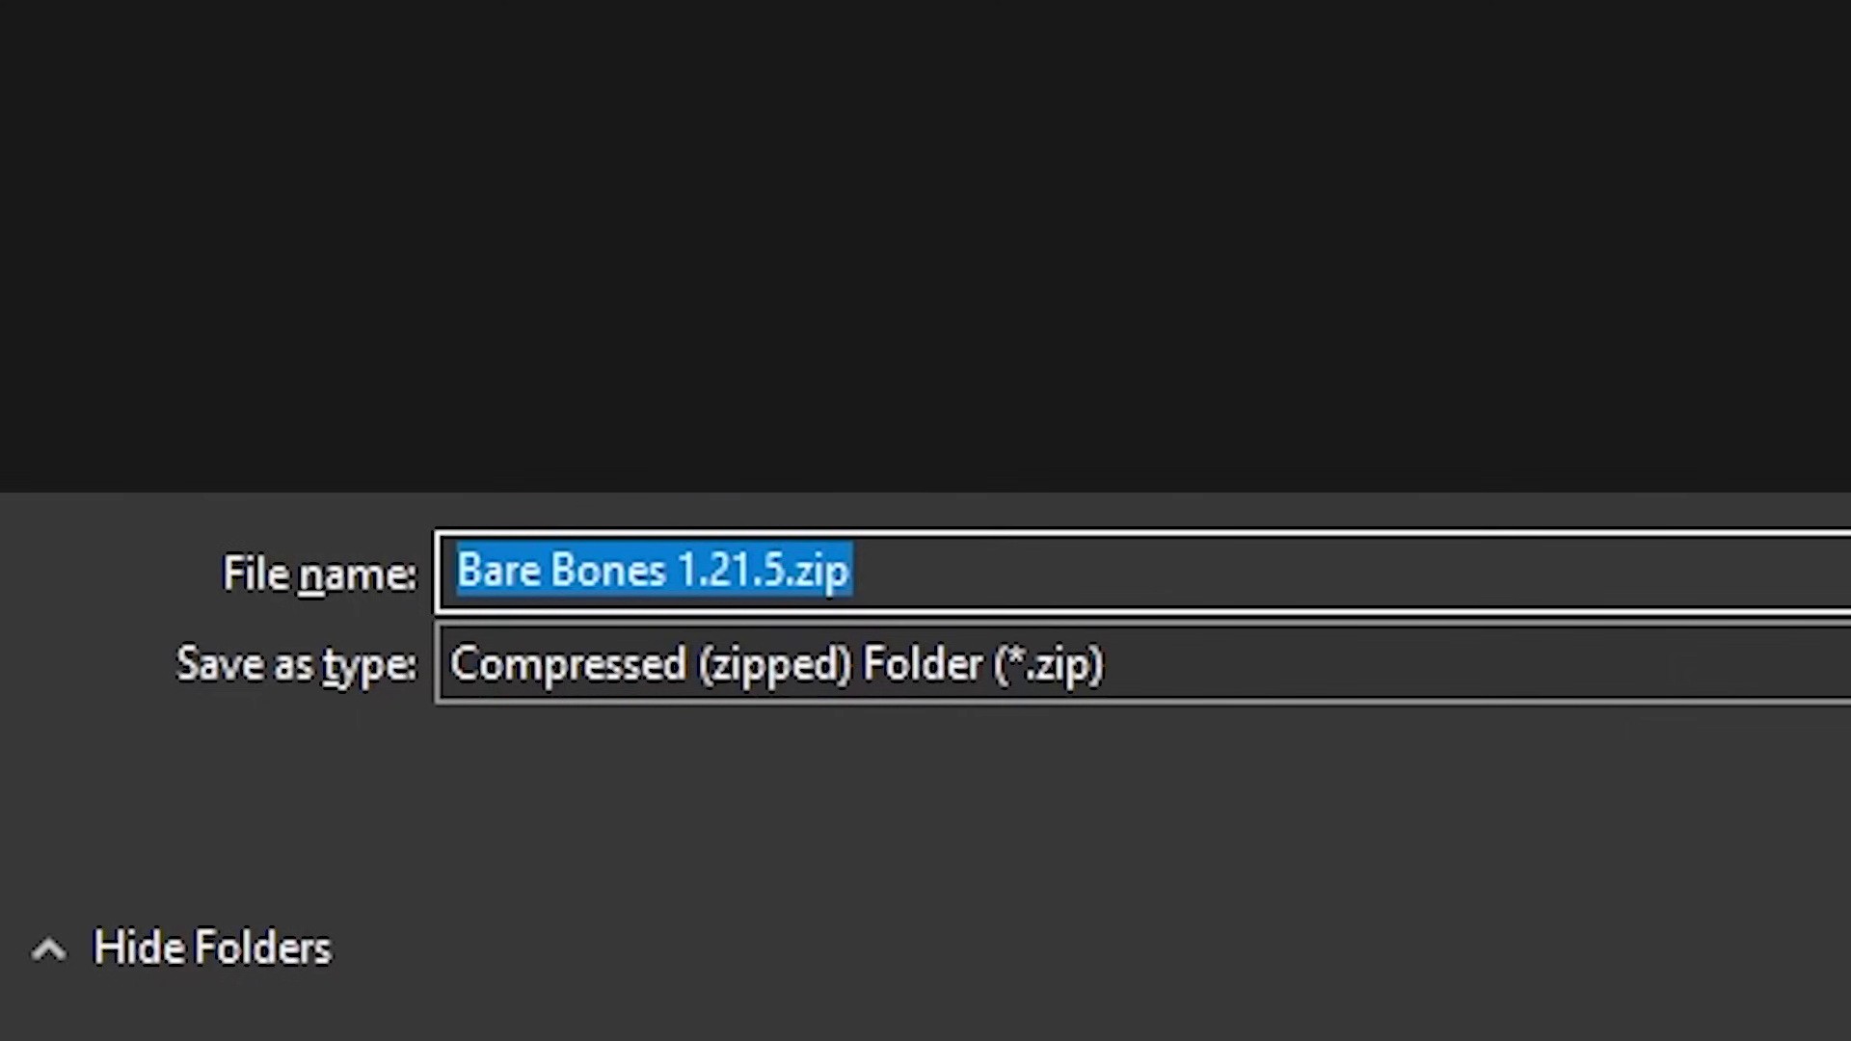